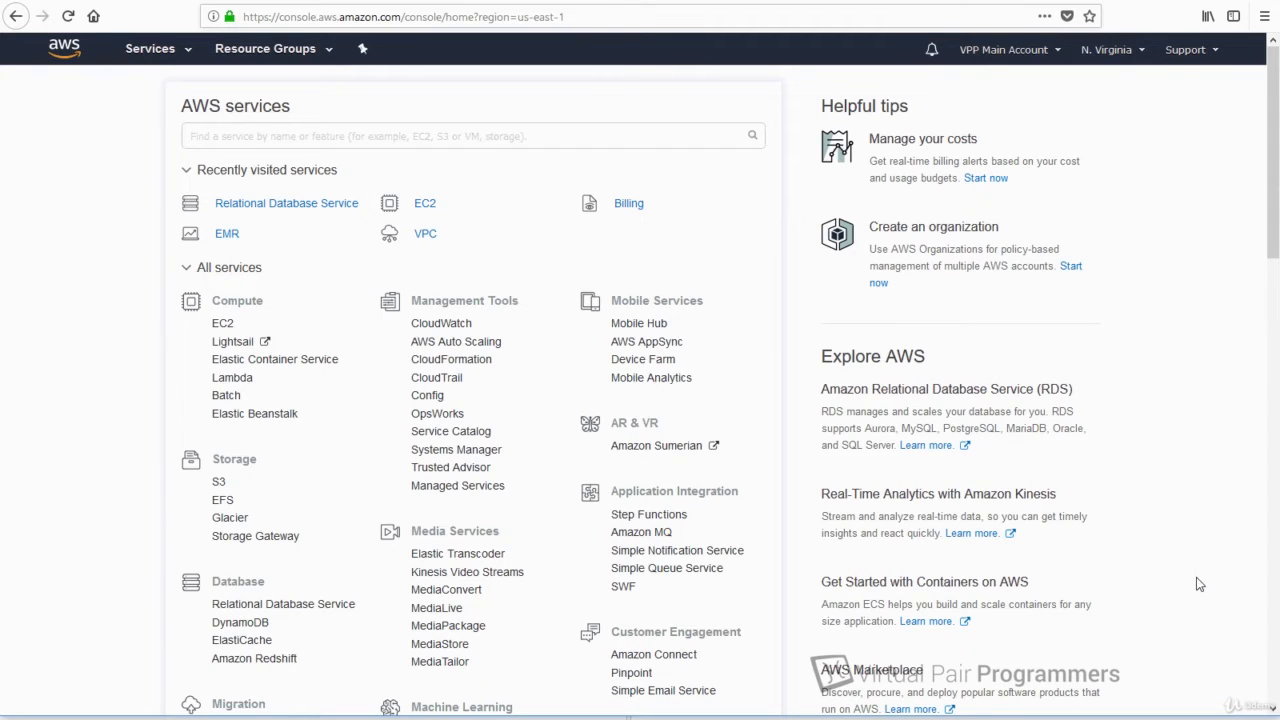
Open Amazon EMR from the Analytics group of the All services list.
scroll(311, 291, "down", 2)
scroll(271, 277, "up", 2)
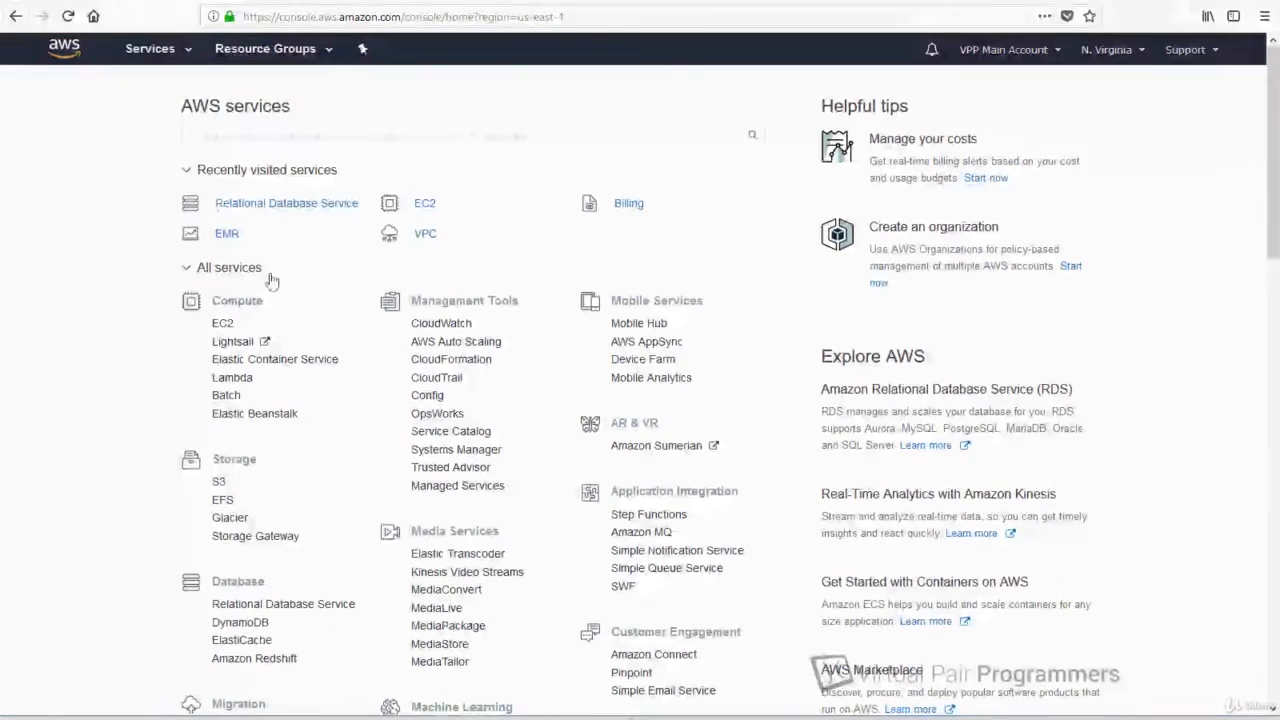
left_click(224, 130)
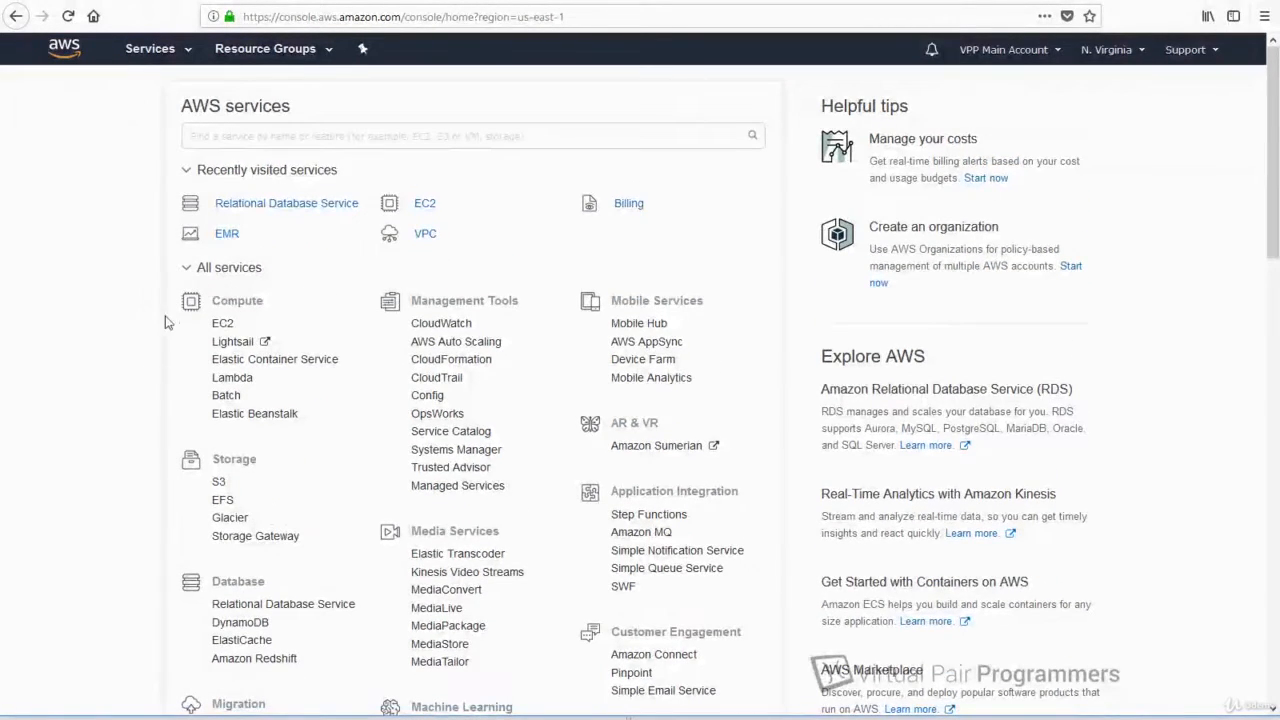
scroll(162, 362, "down", 2)
scroll(170, 380, "down", 2)
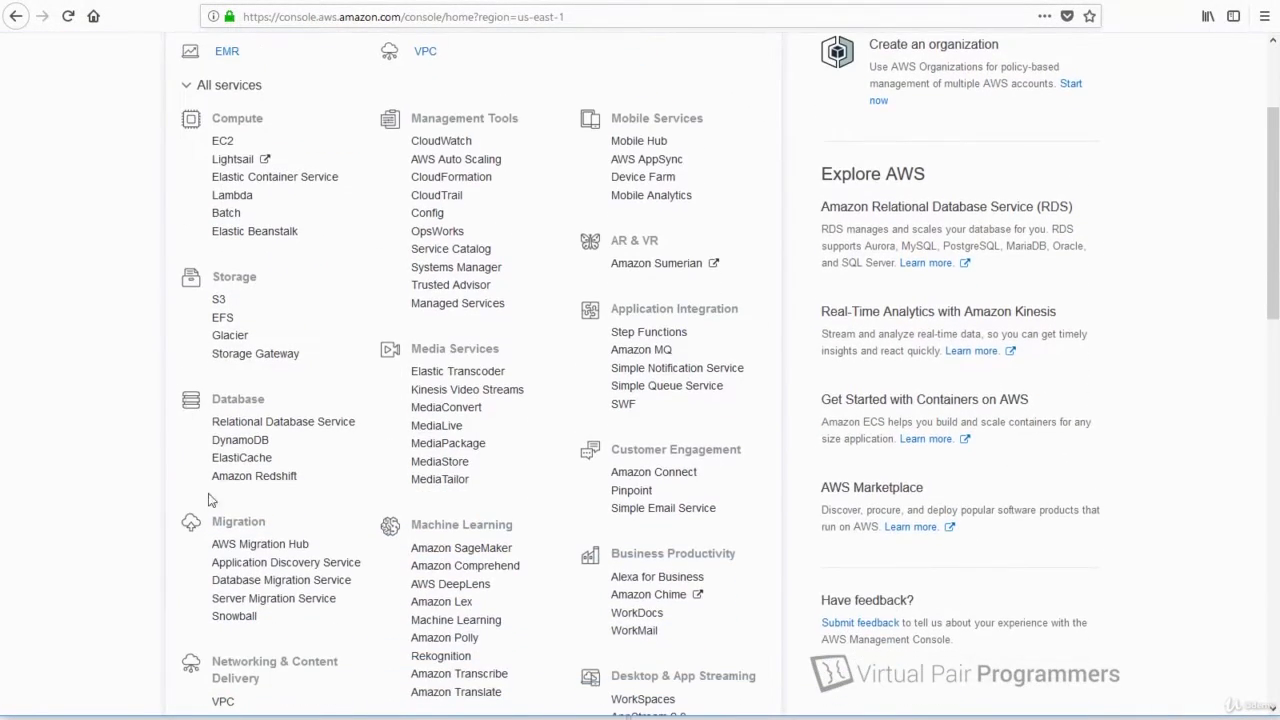
scroll(506, 543, "down", 4)
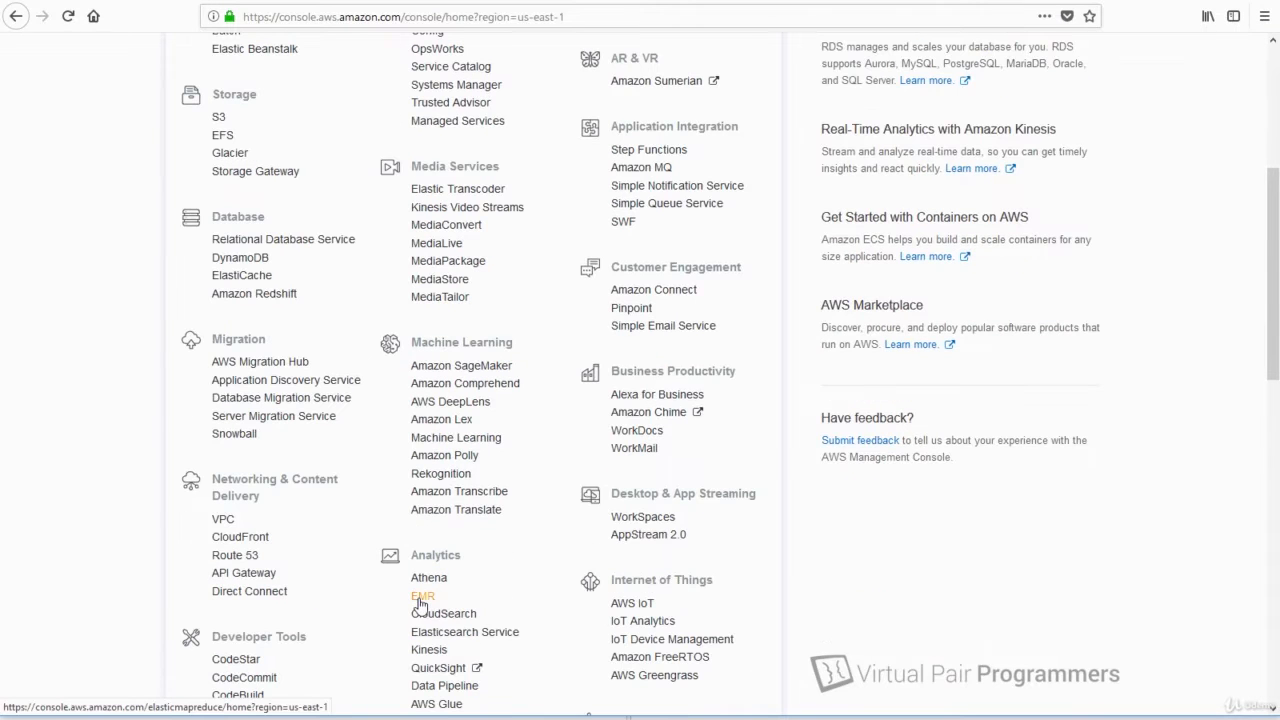
left_click(421, 600)
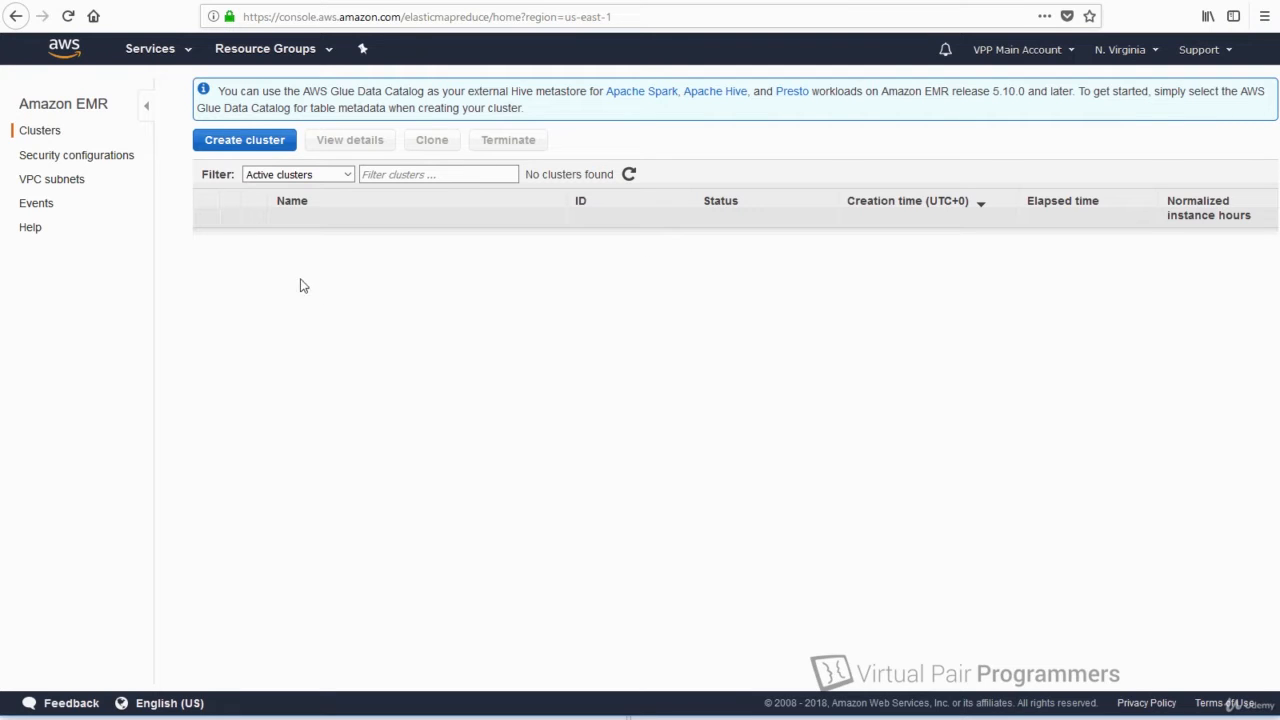
Start a new EMR cluster named 'Video Demonstration Cluster'.
left_click(267, 146)
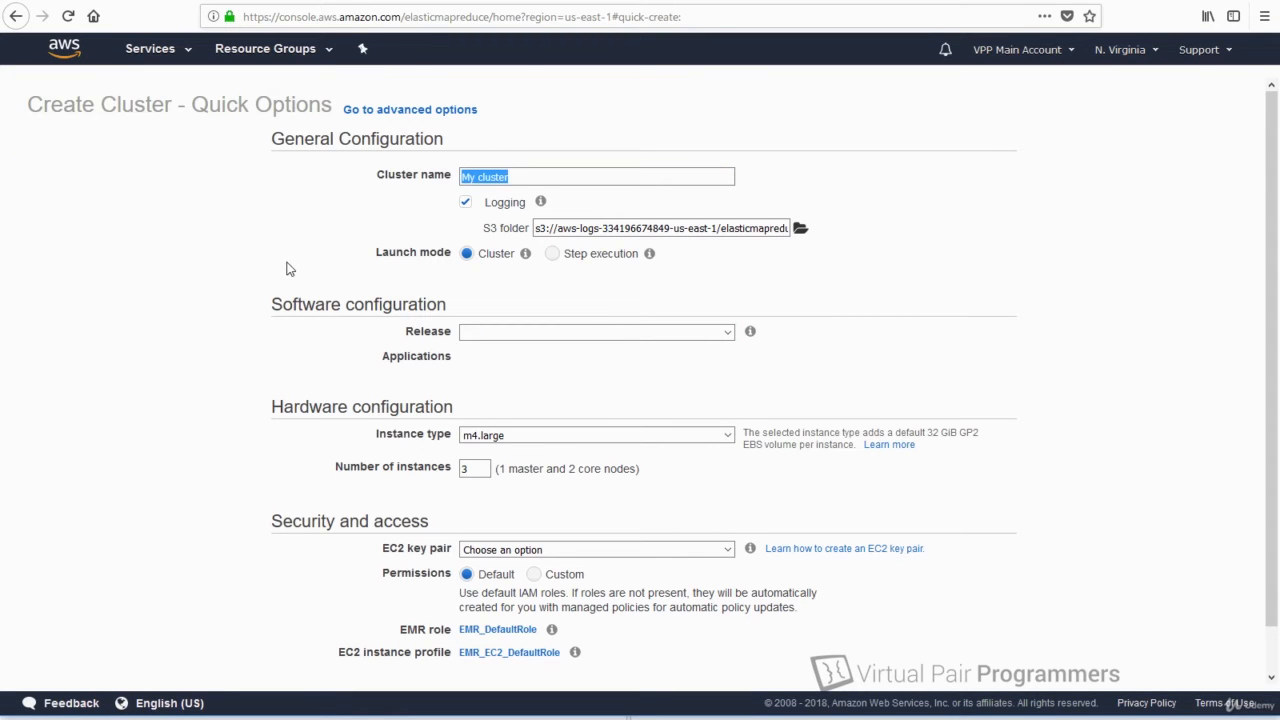
type("Video Demonstra")
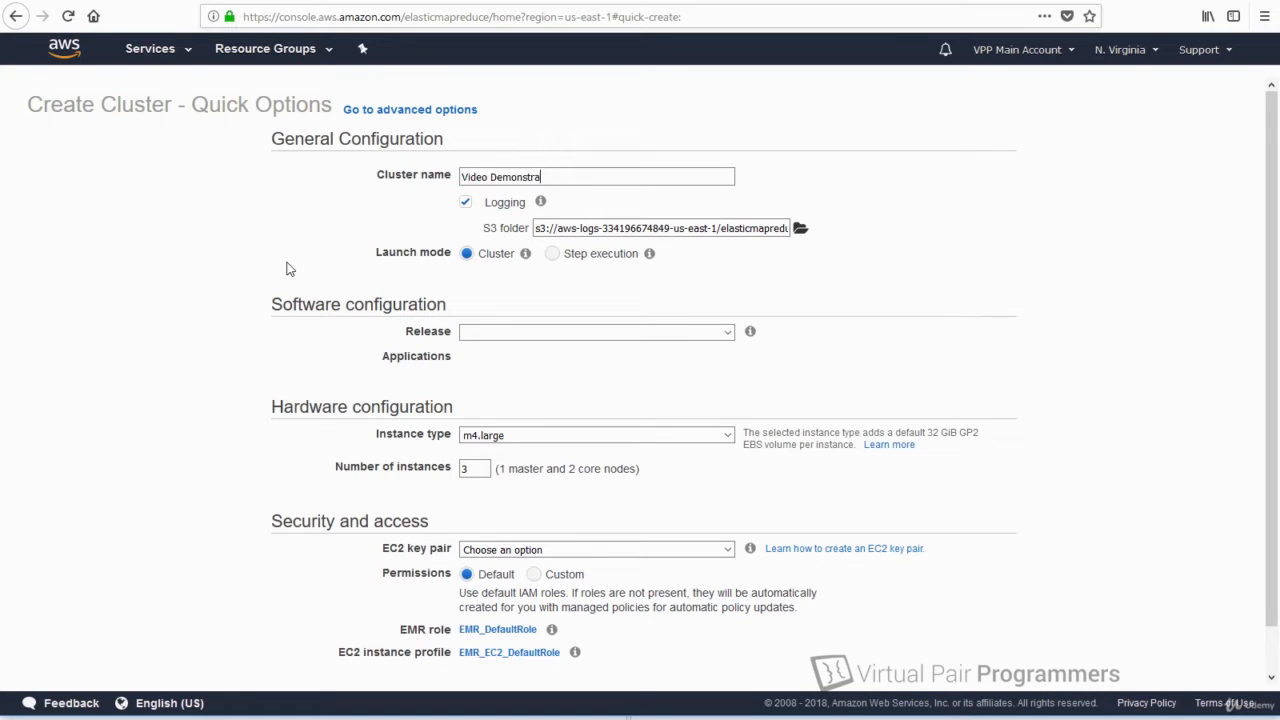
type("tion Cluster")
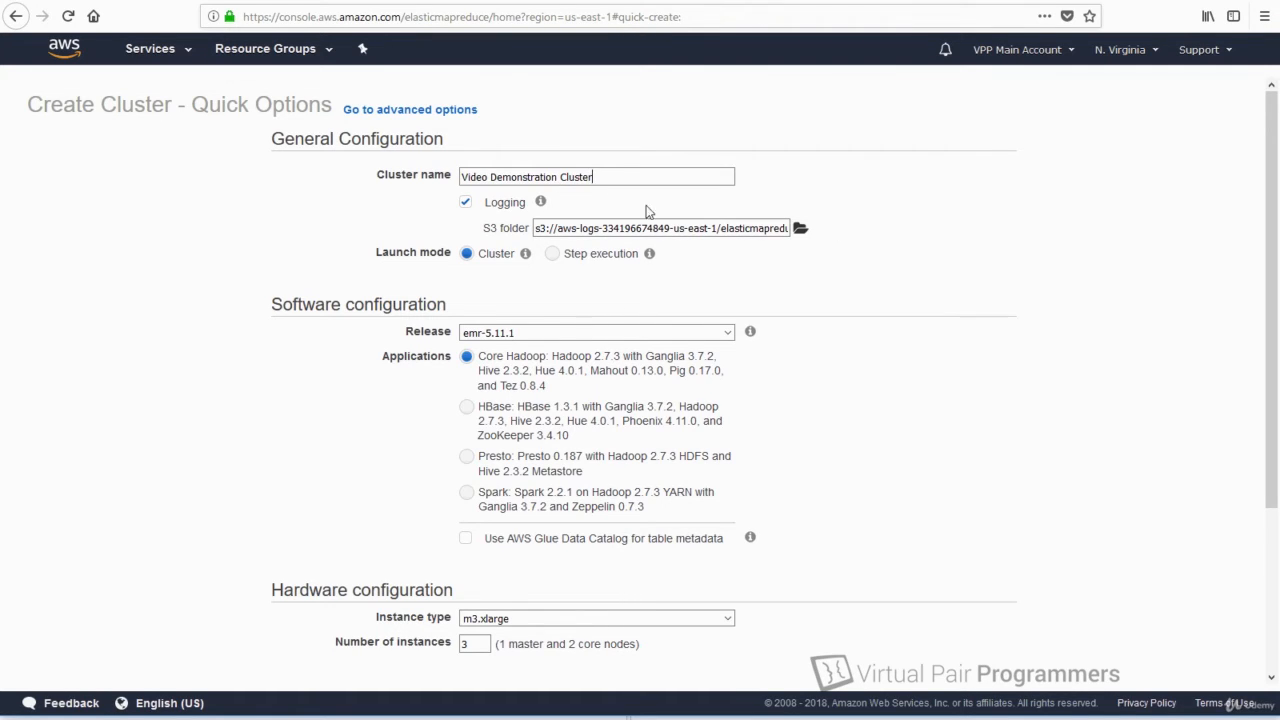
Turn off cluster logging and set the launch mode to Step execution.
left_click(465, 203)
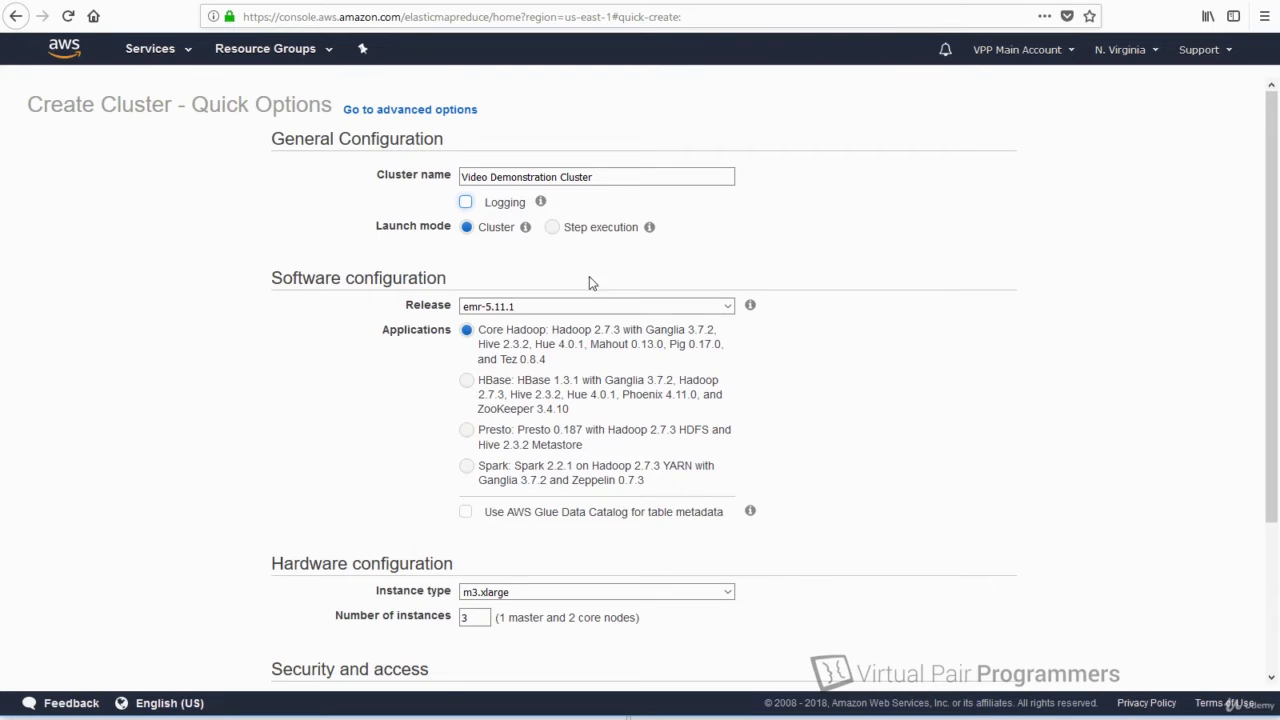
left_click(552, 228)
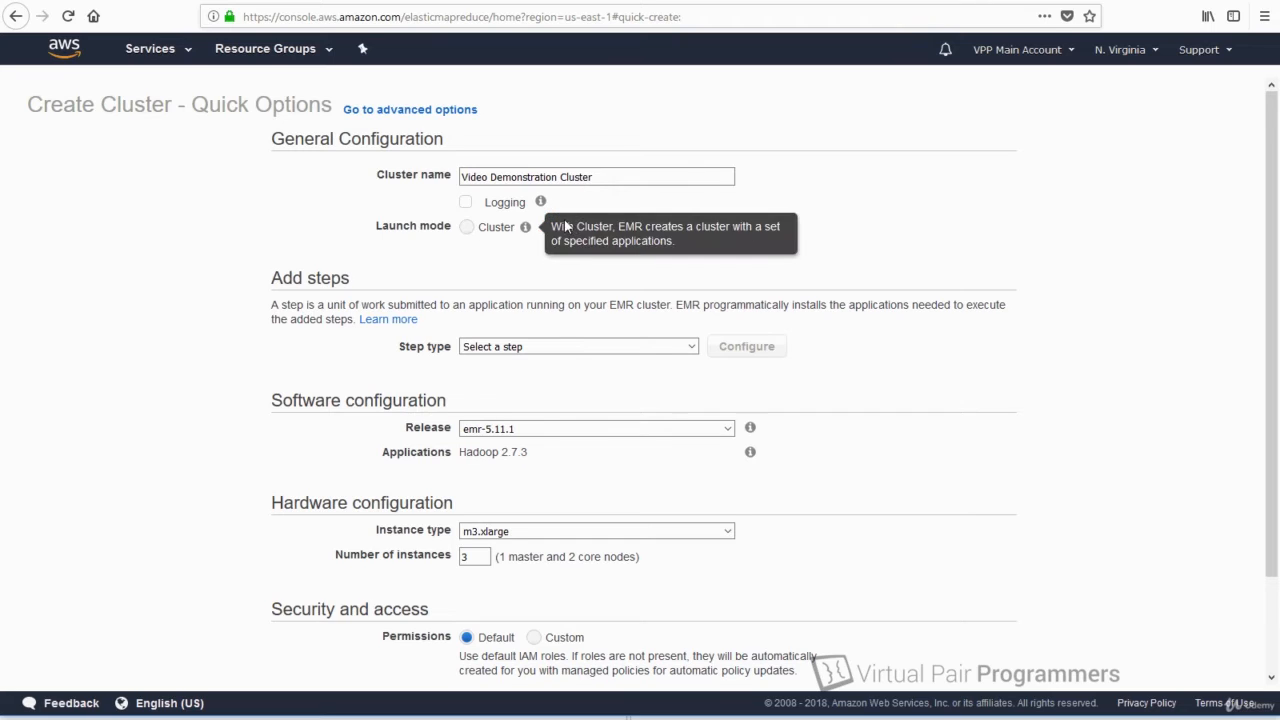
left_click(596, 229)
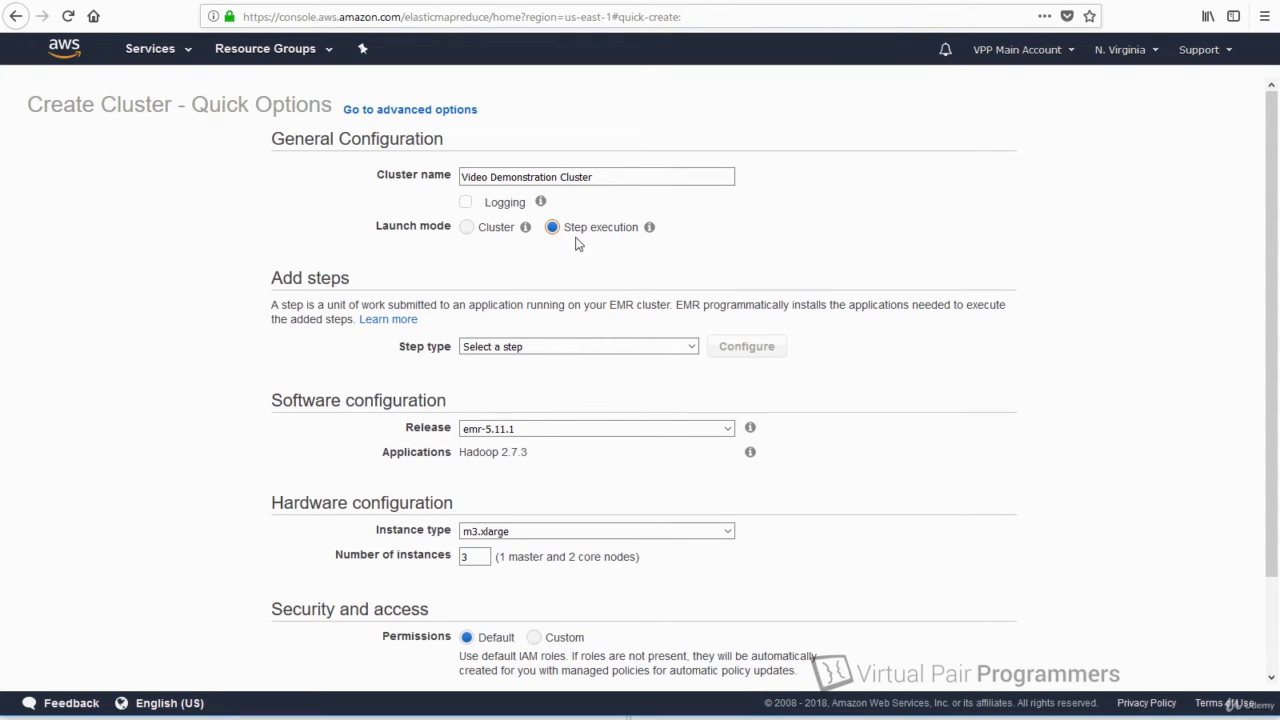
Set the launch mode back to Cluster and choose the Spark 2.2.1 application bundle.
mouse_move(665, 238)
left_click(469, 233)
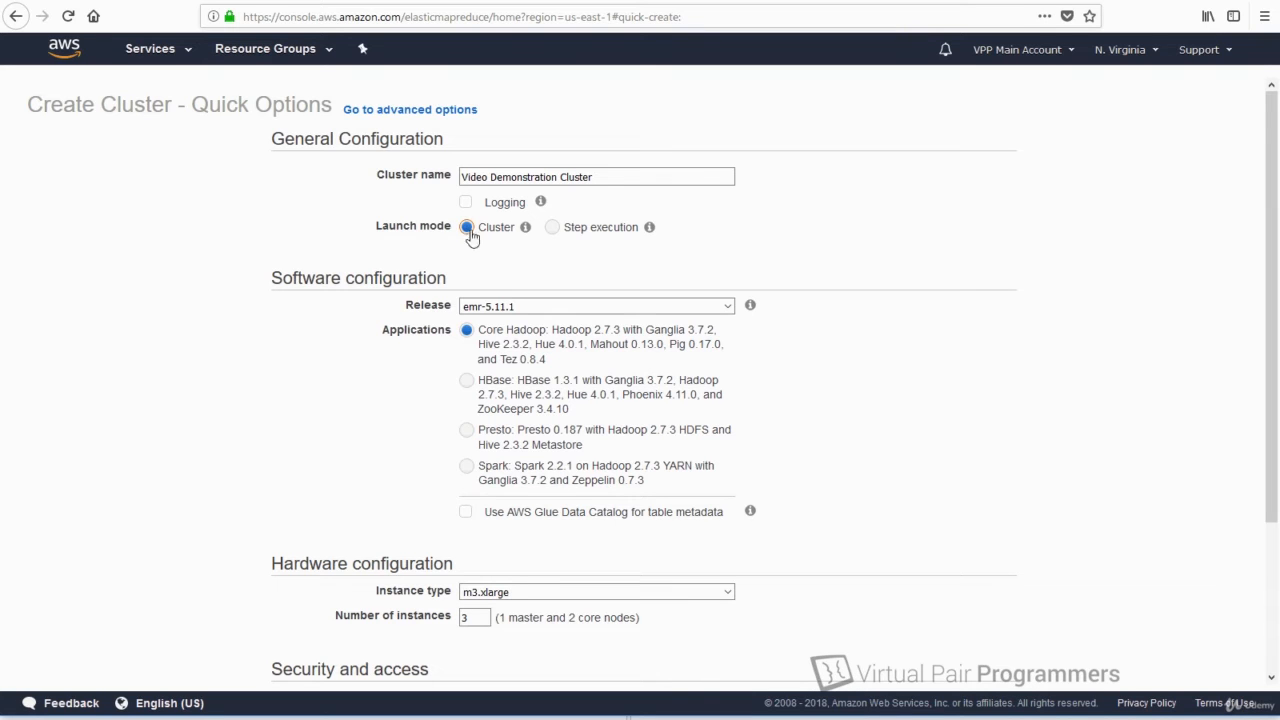
scroll(968, 394, "down", 1)
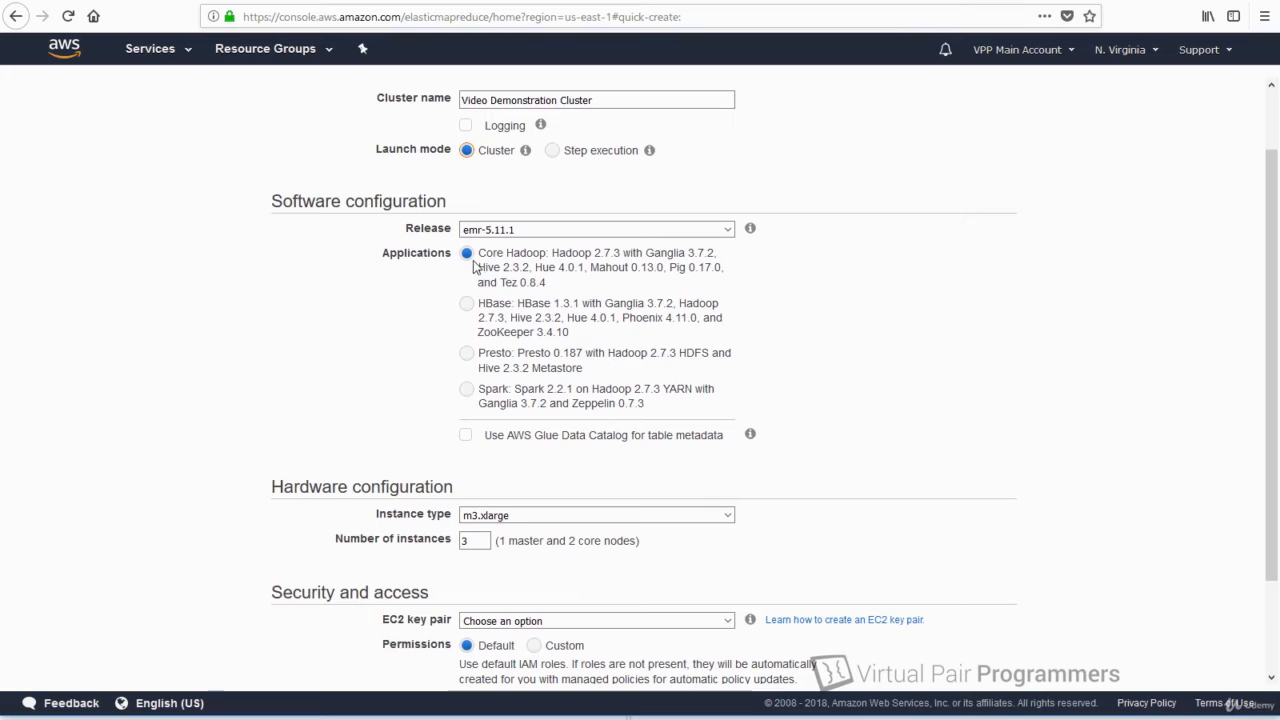
left_click(466, 391)
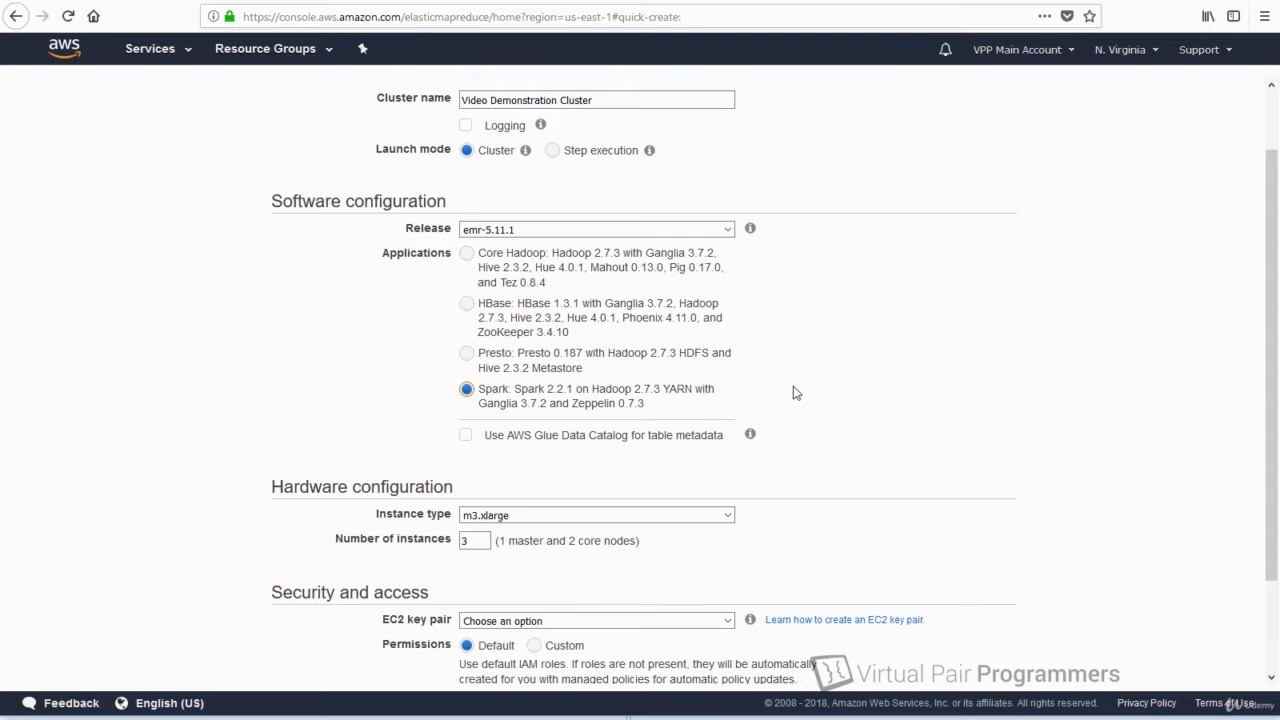
scroll(830, 362, "down", 2)
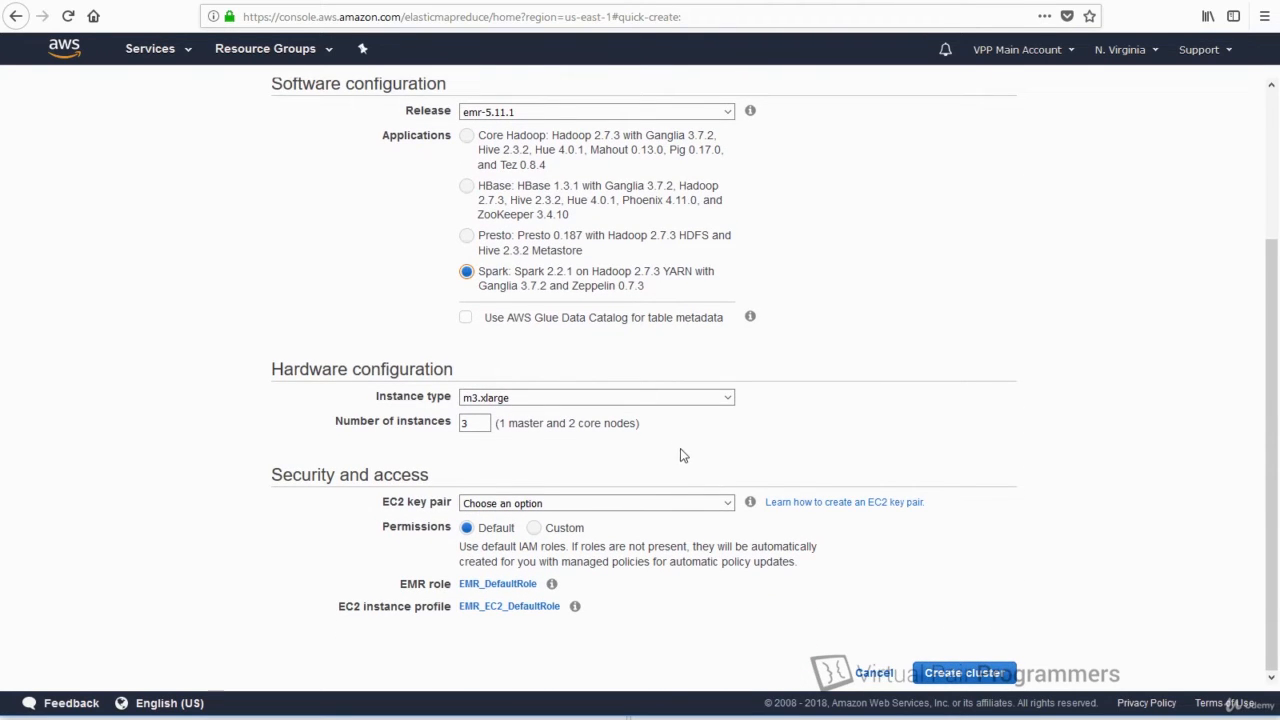
Browse the instance type families and pick c4.large in place of m3.xlarge.
left_click(729, 400)
left_click_drag(727, 232, 722, 86)
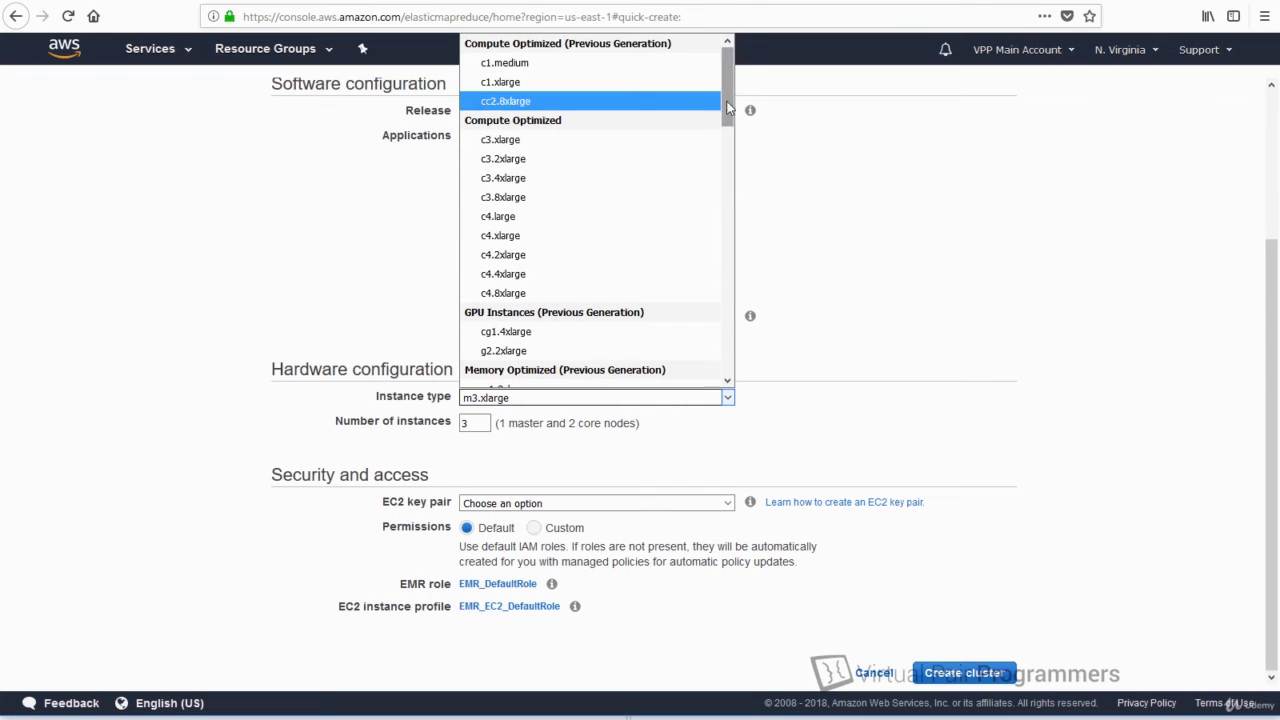
left_click_drag(729, 108, 712, 130)
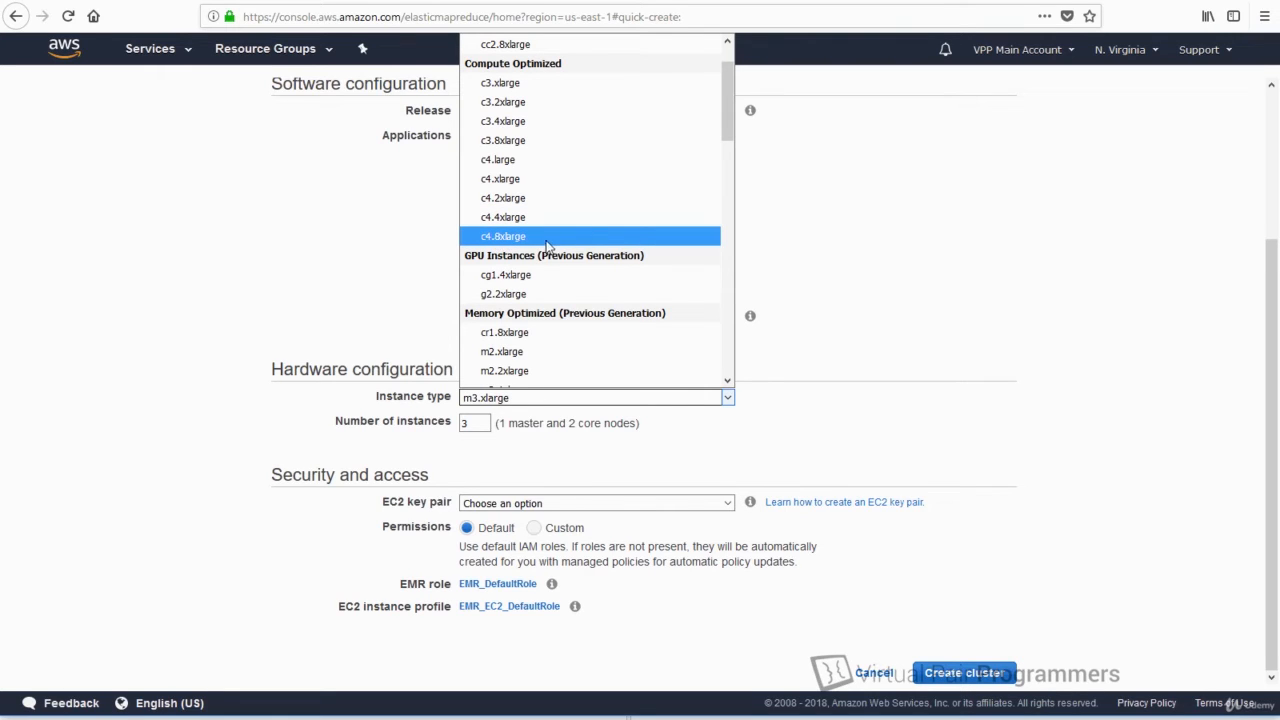
scroll(600, 371, "up", 1)
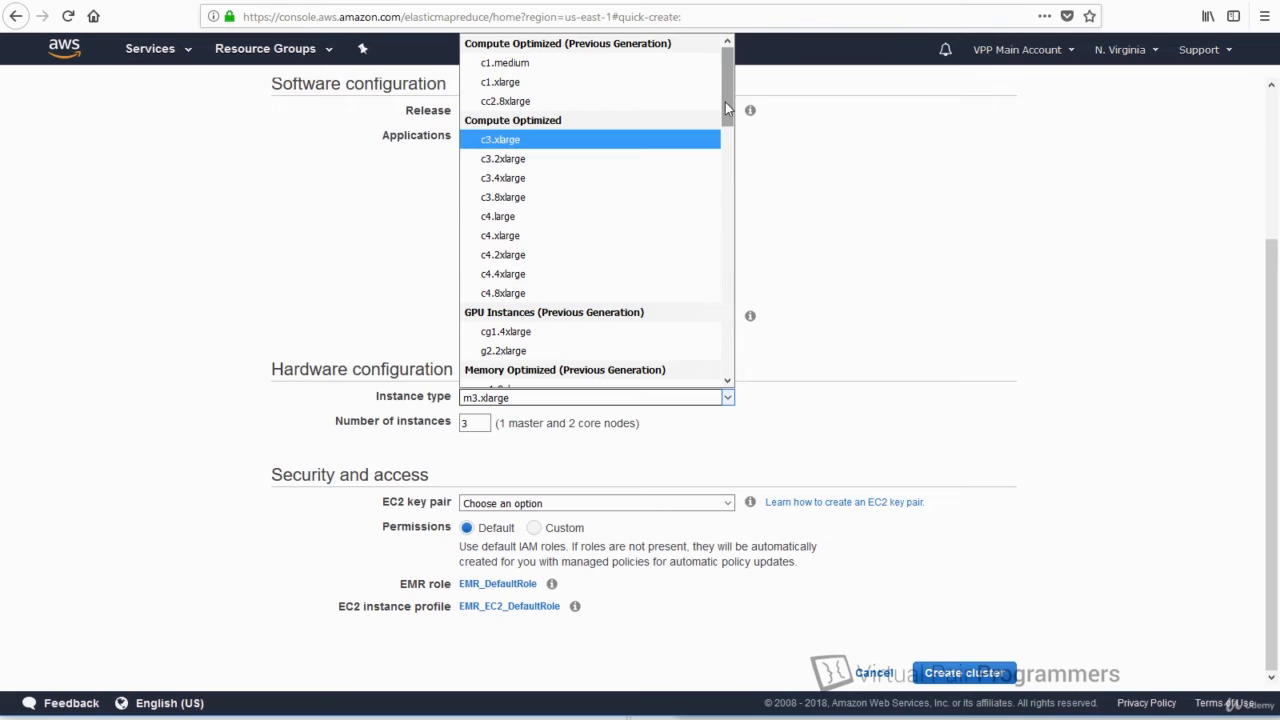
left_click_drag(725, 100, 745, 256)
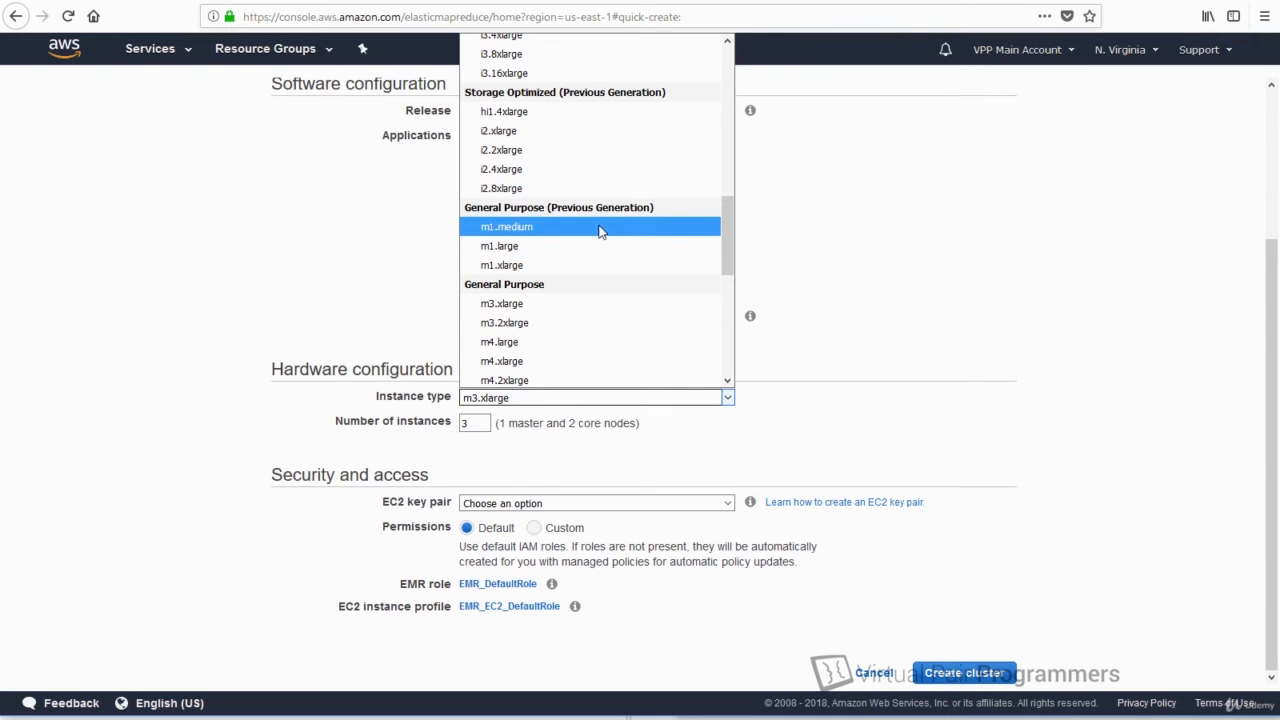
scroll(591, 237, "down", 1)
left_click_drag(726, 263, 726, 274)
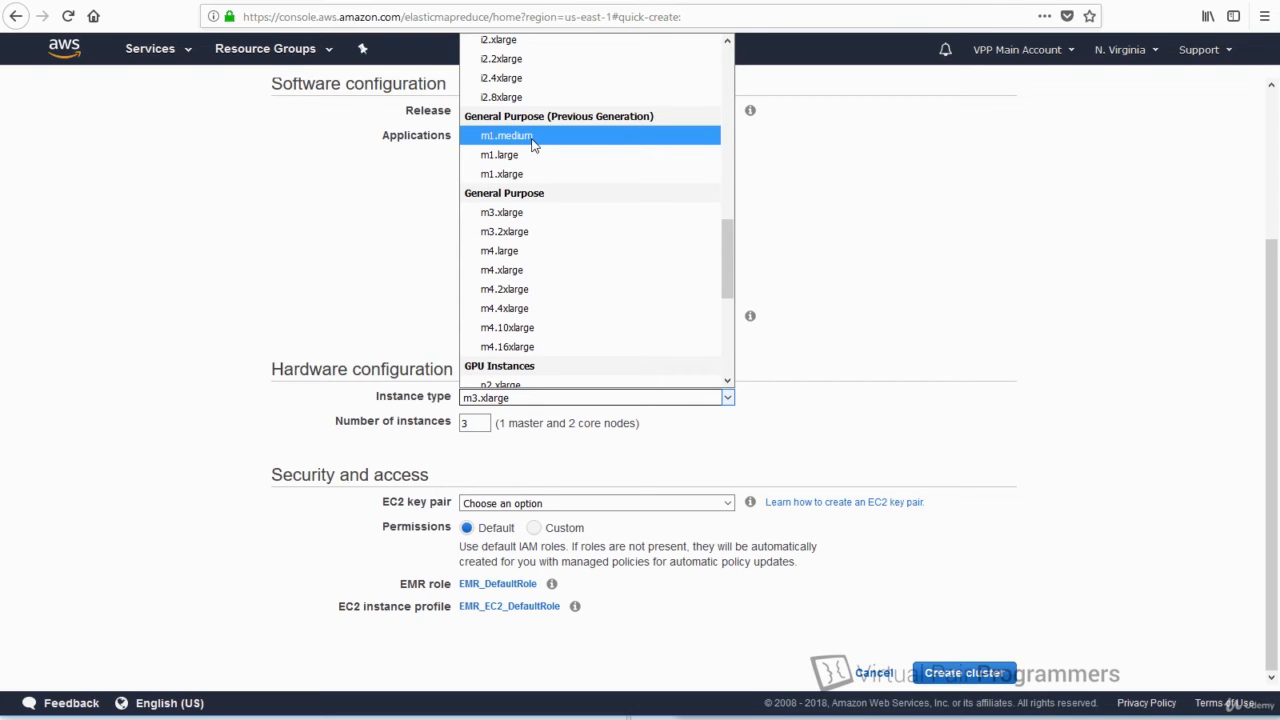
scroll(532, 145, "up", 2)
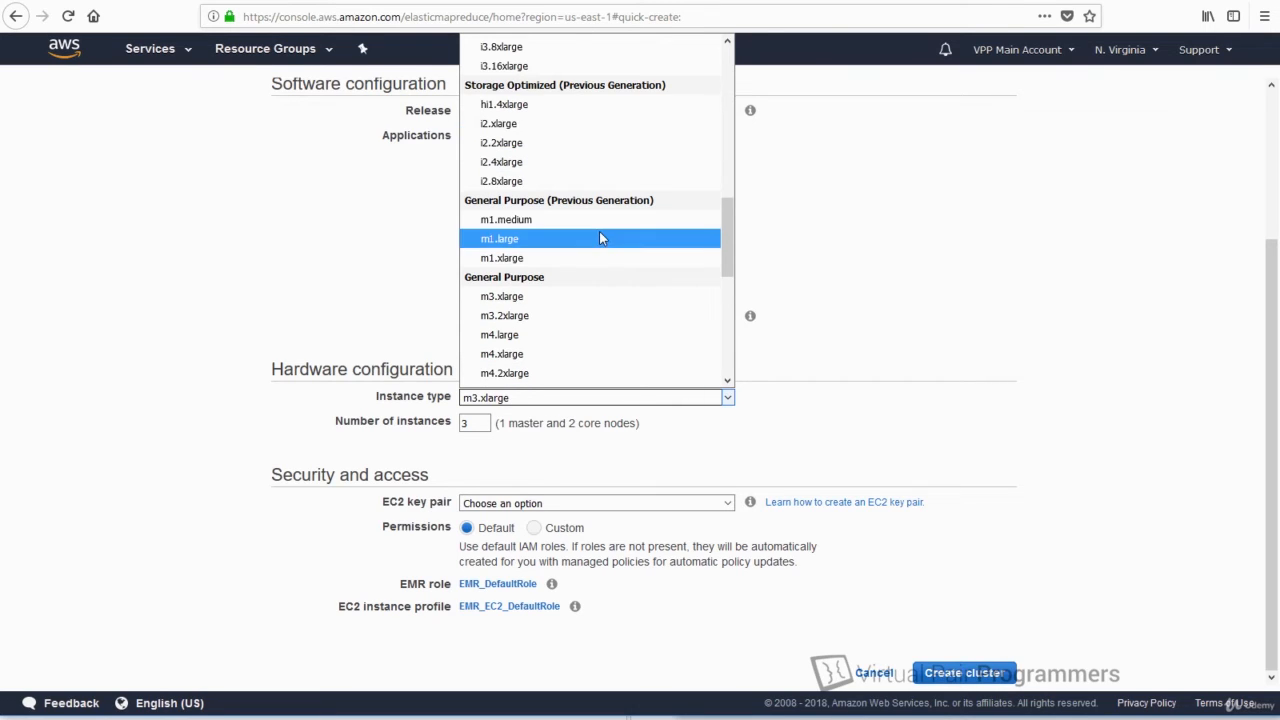
scroll(599, 231, "up", 6)
scroll(621, 258, "up", 5)
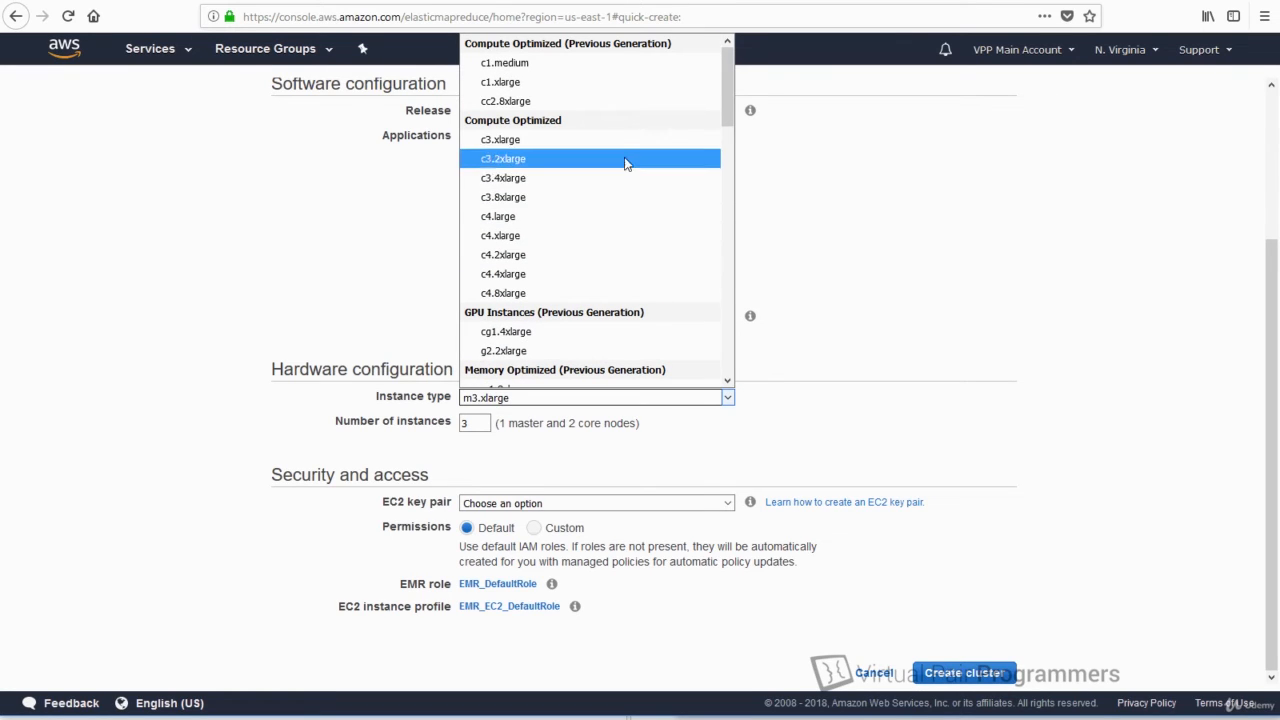
left_click(616, 216)
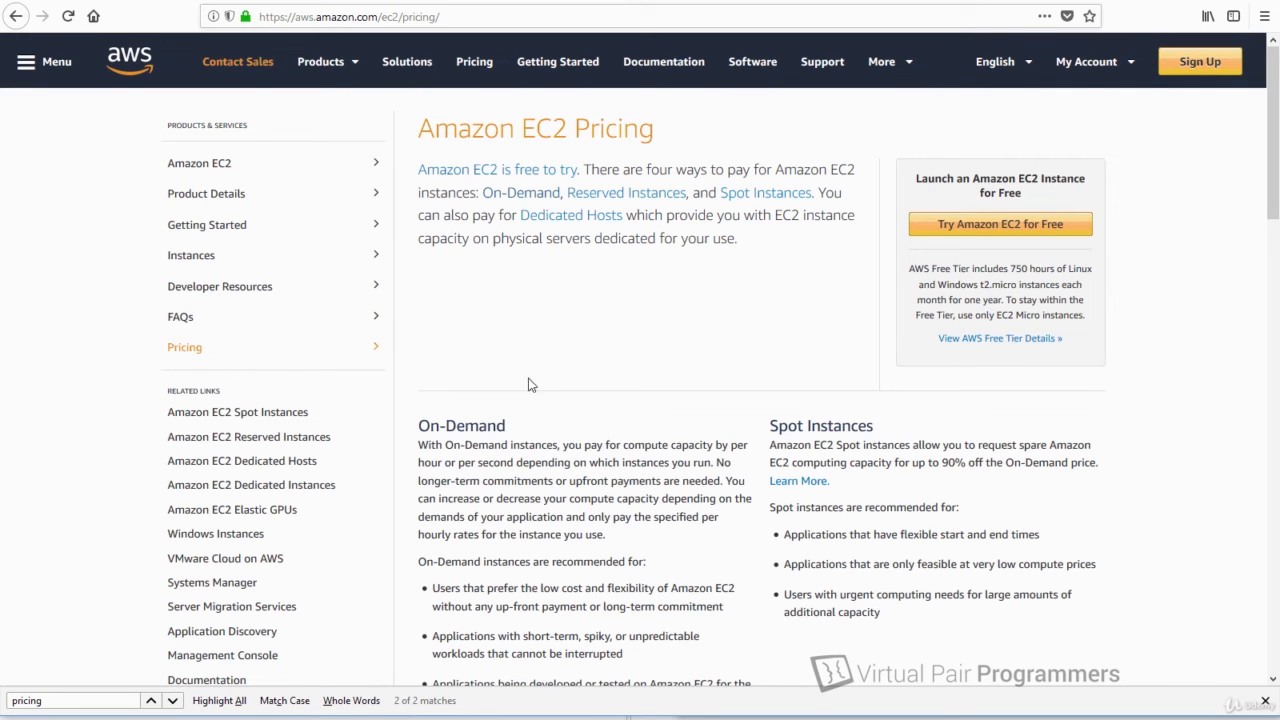
Go to the full Amazon EC2 On-Demand pricing page and its Linux price table.
scroll(632, 440, "down", 6)
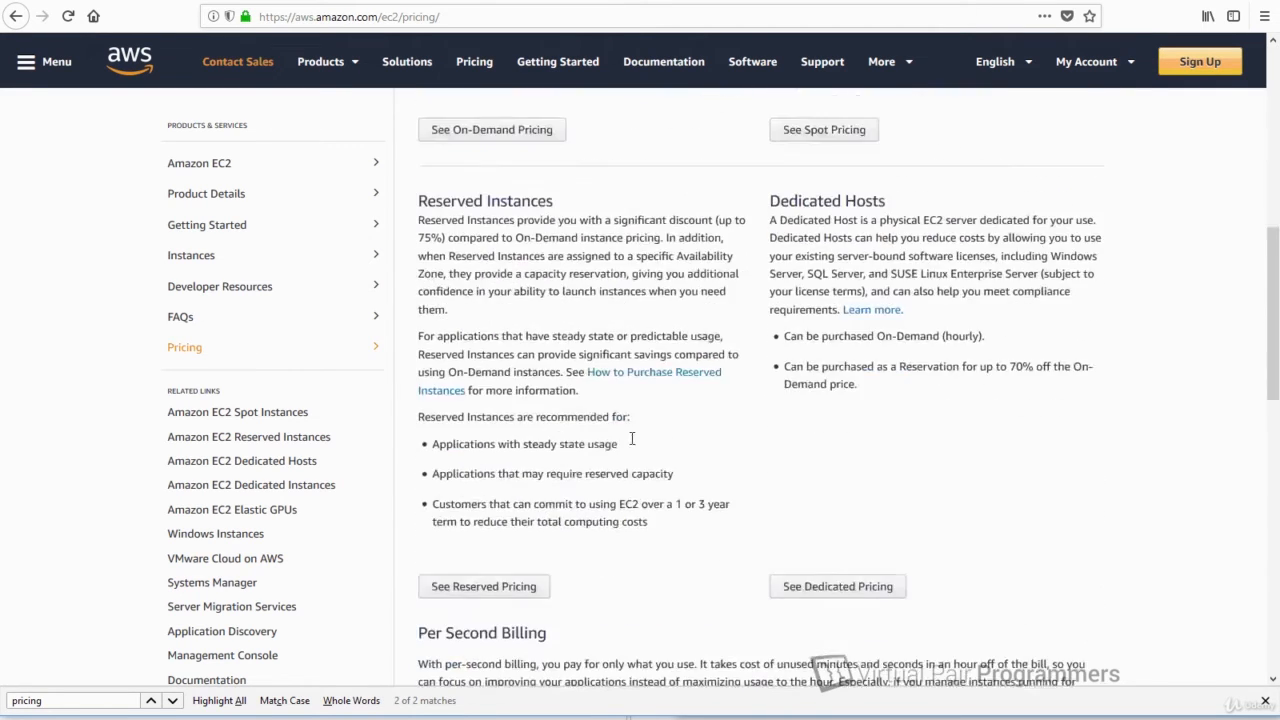
scroll(632, 441, "down", 8)
scroll(634, 445, "up", 6)
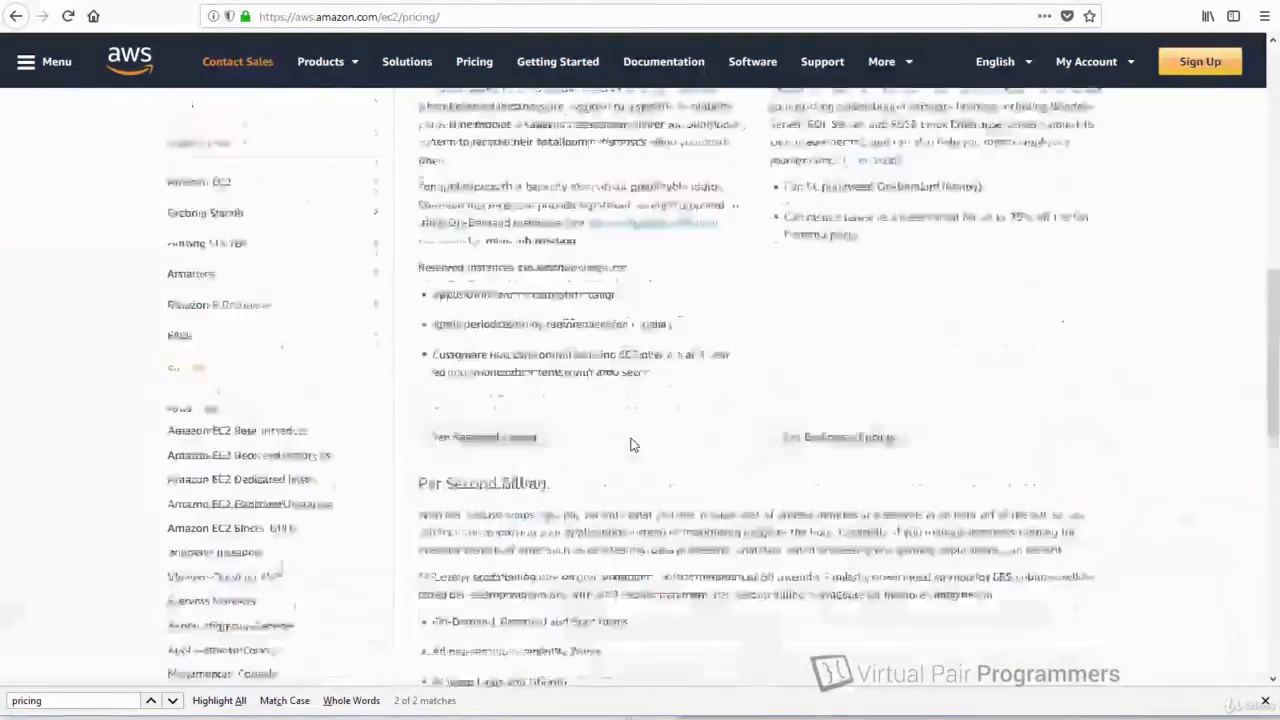
scroll(632, 444, "up", 6)
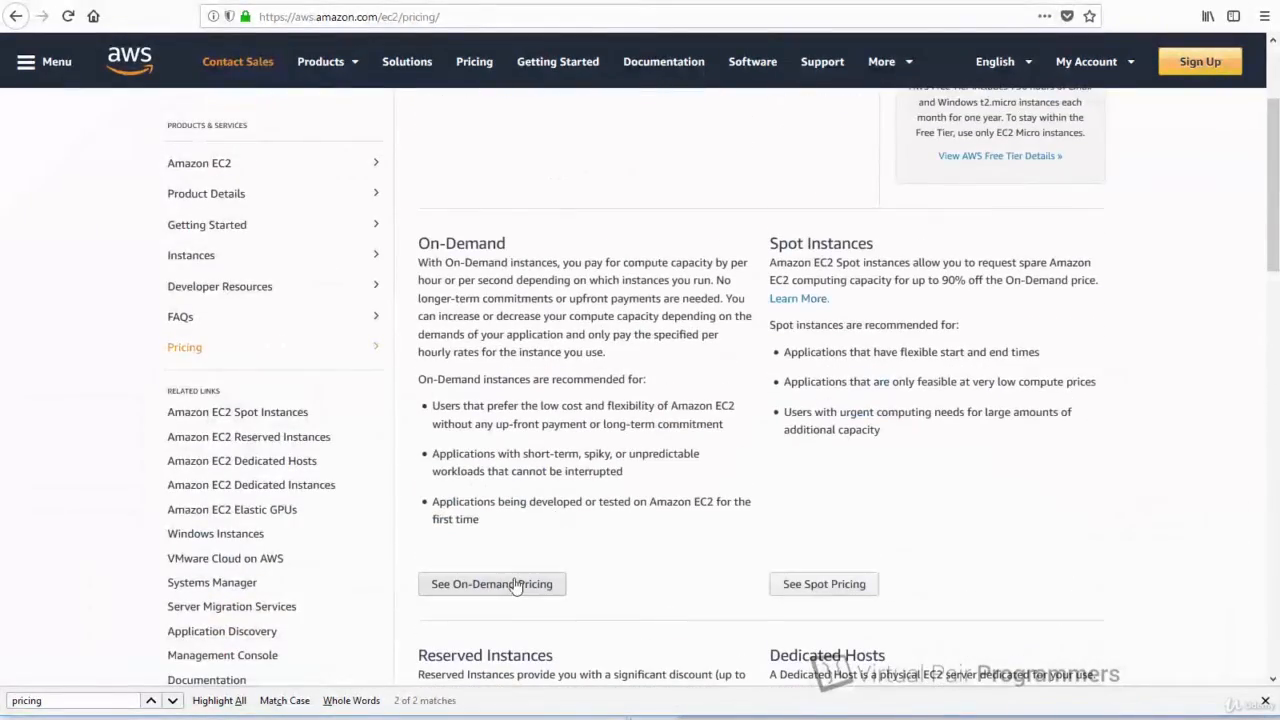
left_click(515, 586)
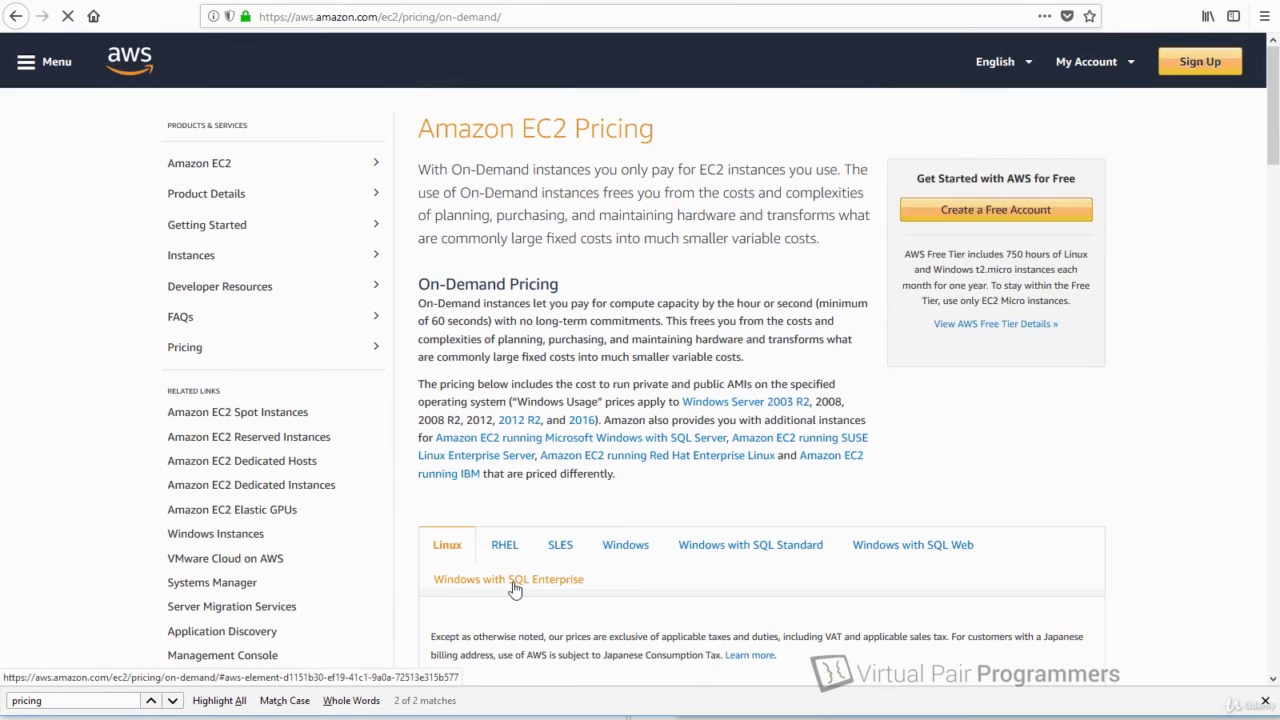
scroll(957, 441, "down", 5)
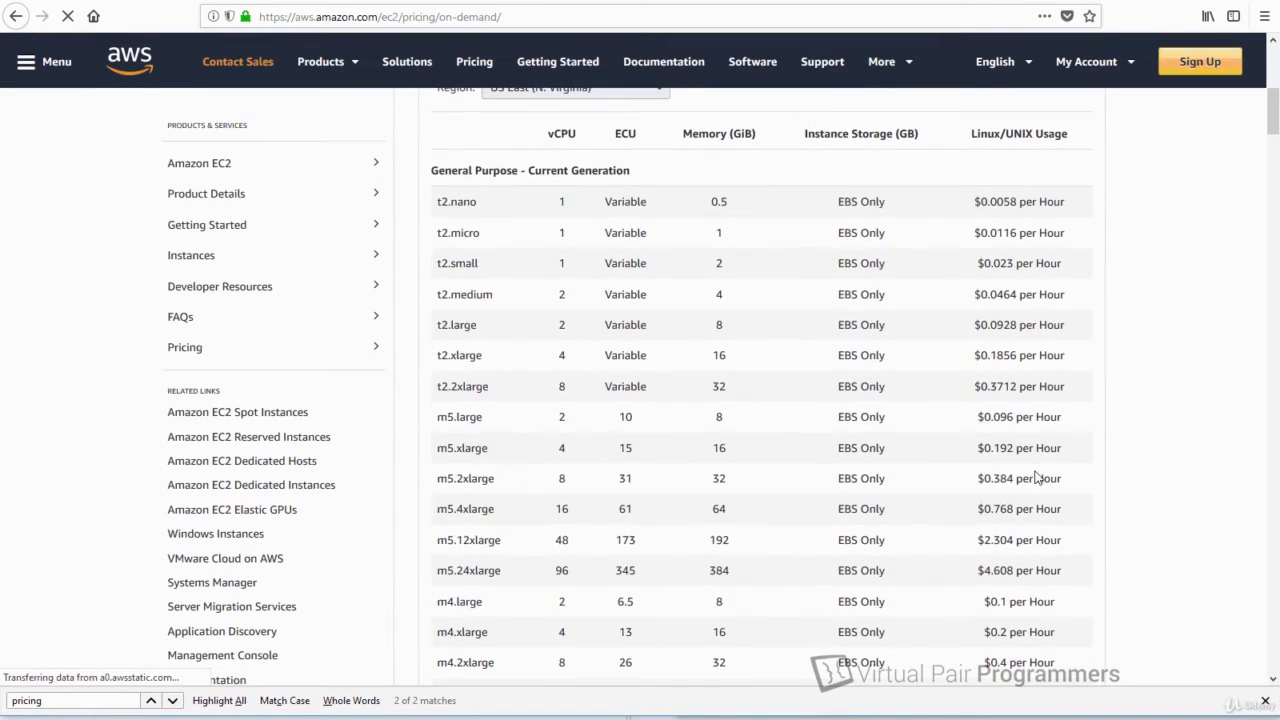
scroll(734, 484, "down", 3)
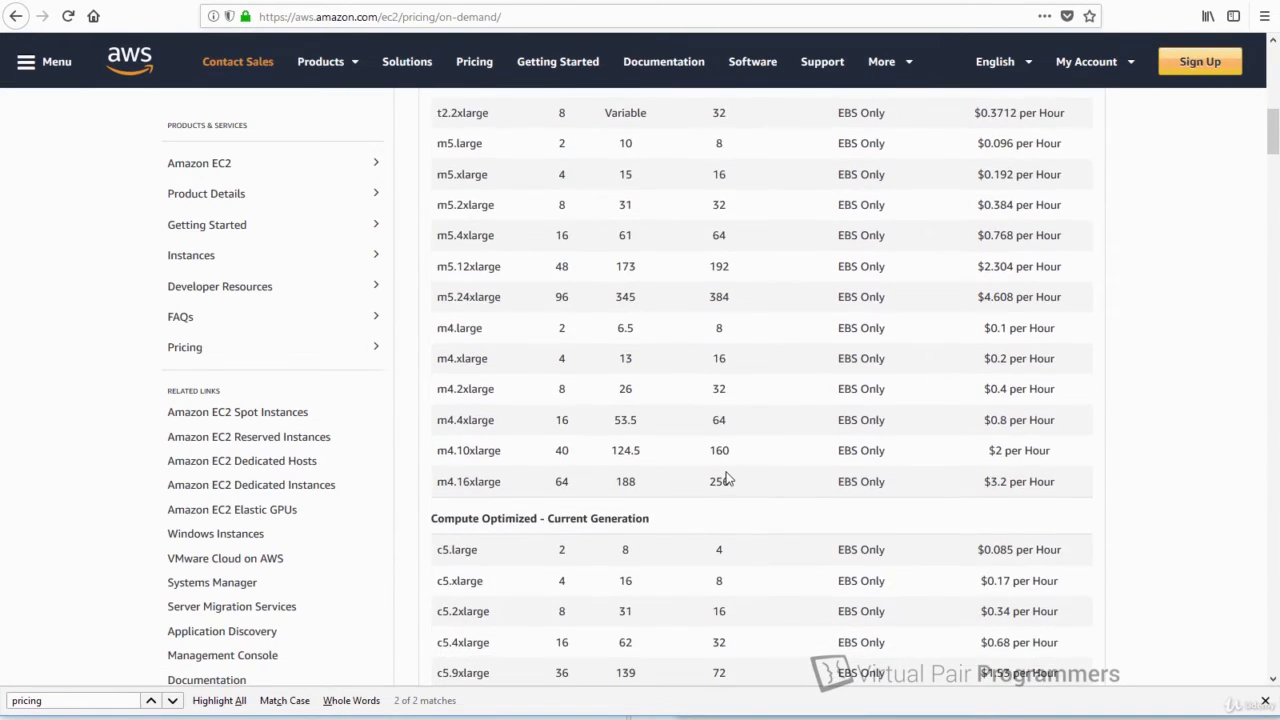
scroll(727, 479, "down", 3)
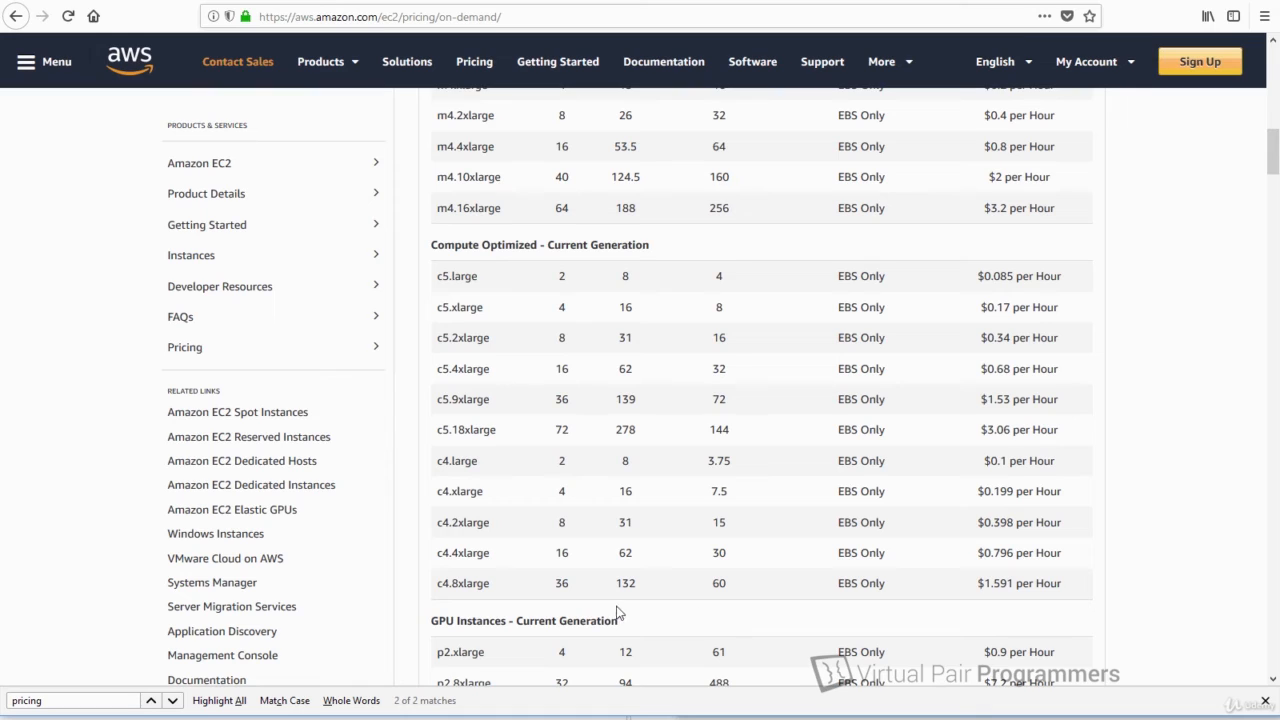
Highlight the c4.8xlarge specs and price, then the m4.xlarge row and hourly price.
left_click_drag(552, 585, 744, 589)
left_click(800, 587)
left_click_drag(993, 583, 1058, 583)
left_click(1058, 583)
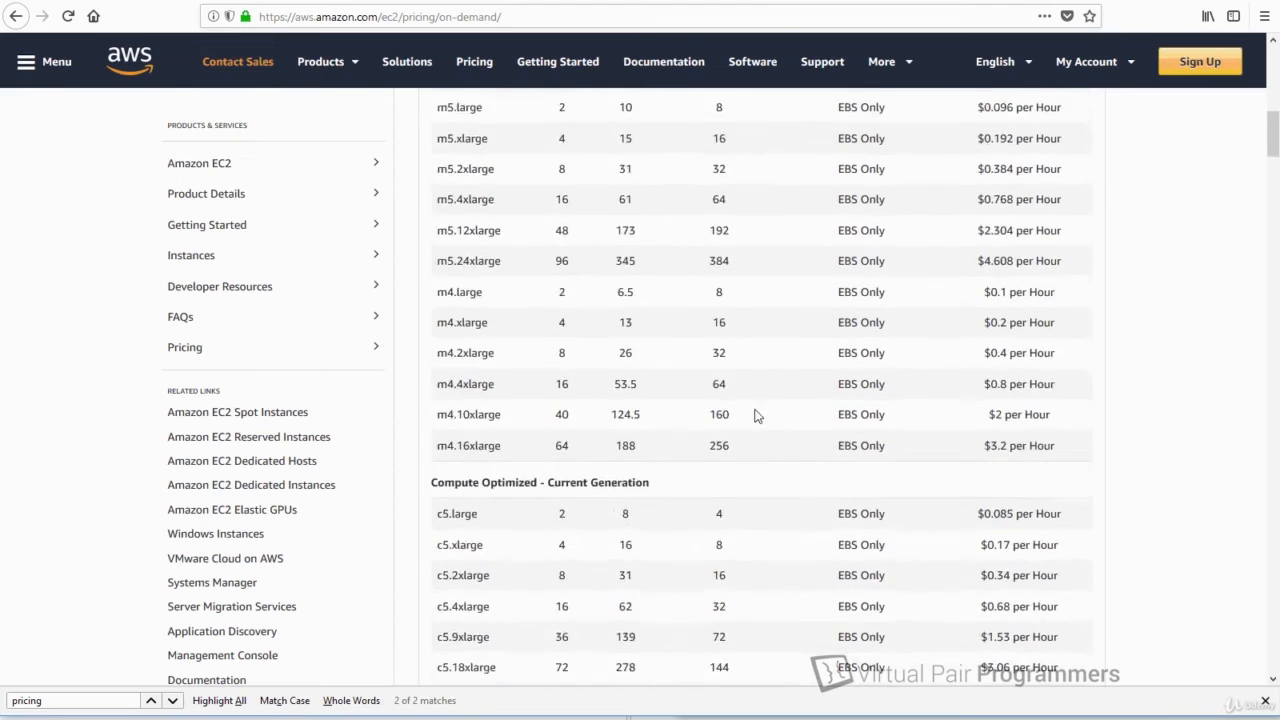
scroll(757, 416, "up", 3)
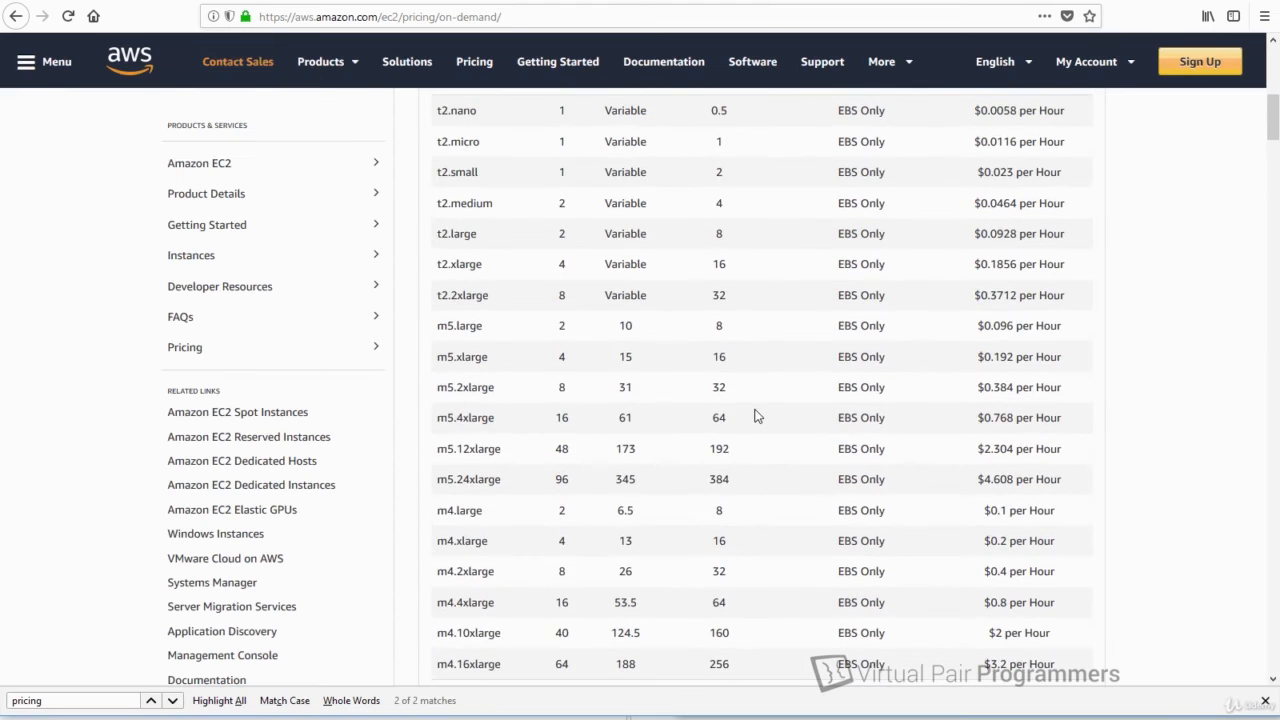
scroll(757, 416, "up", 3)
scroll(754, 414, "down", 4)
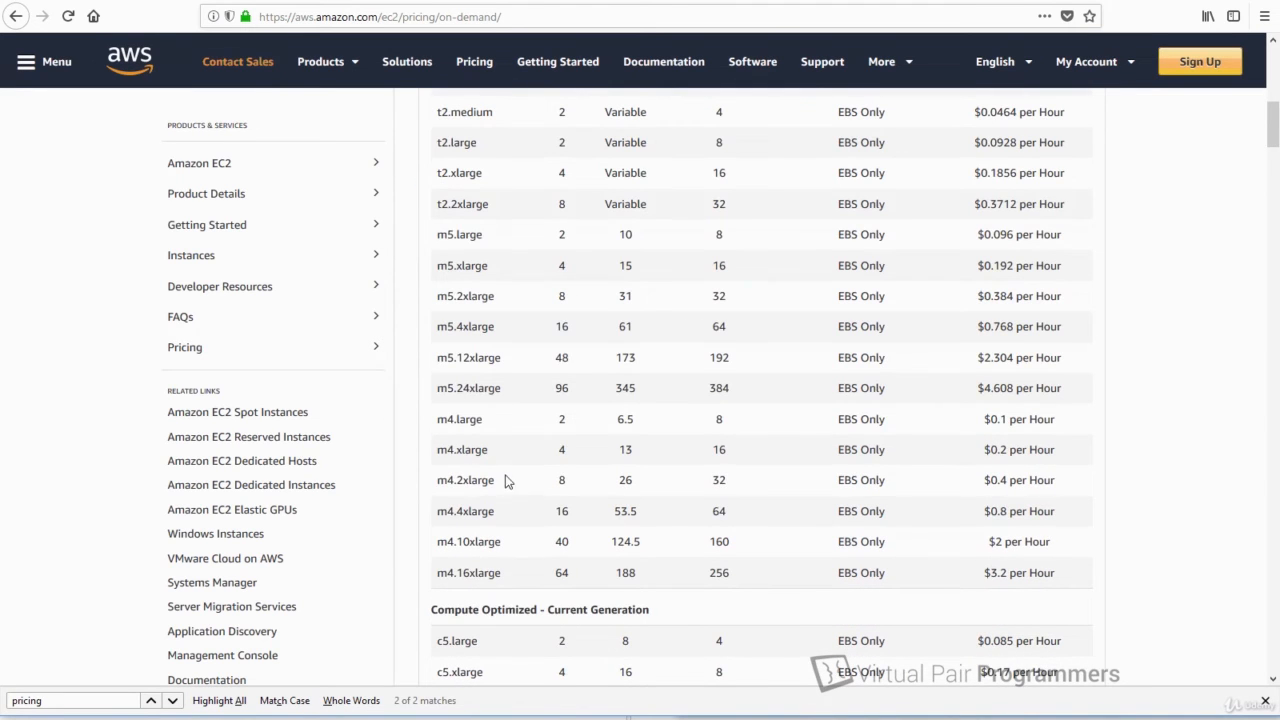
left_click_drag(475, 452, 490, 457)
left_click_drag(991, 455, 1061, 454)
Find 'prev' on the page and follow the Previous Generation Instances link.
left_click(1061, 454)
key("ctrl+f")
type("prev")
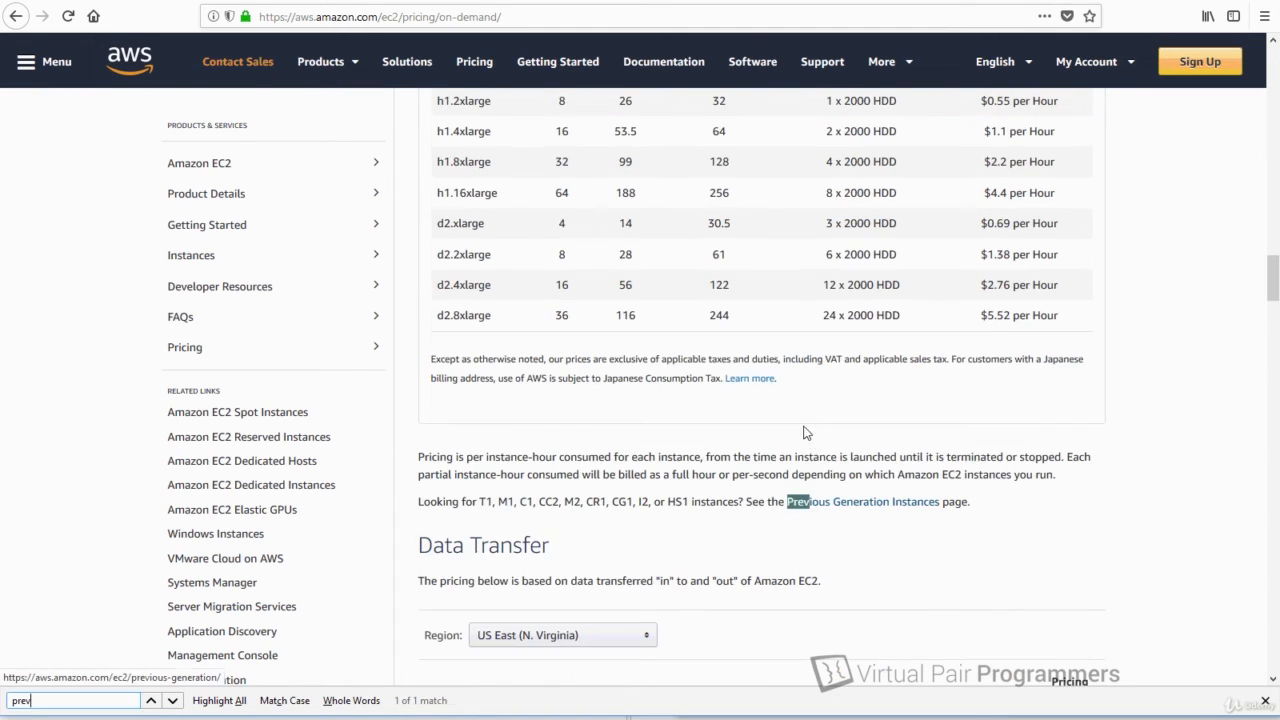
left_click(828, 510)
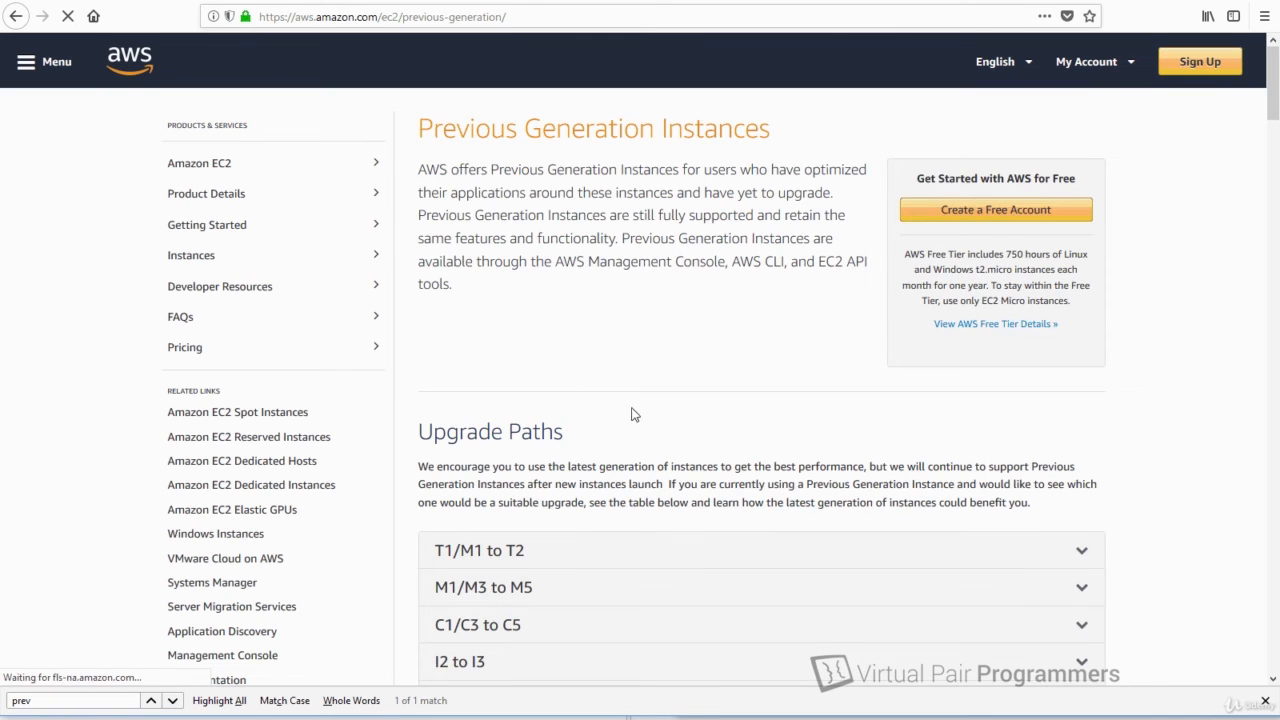
Search for 'm3.xlarg' to jump to the m3.xlarge row in the instance details table.
scroll(634, 414, "down", 10)
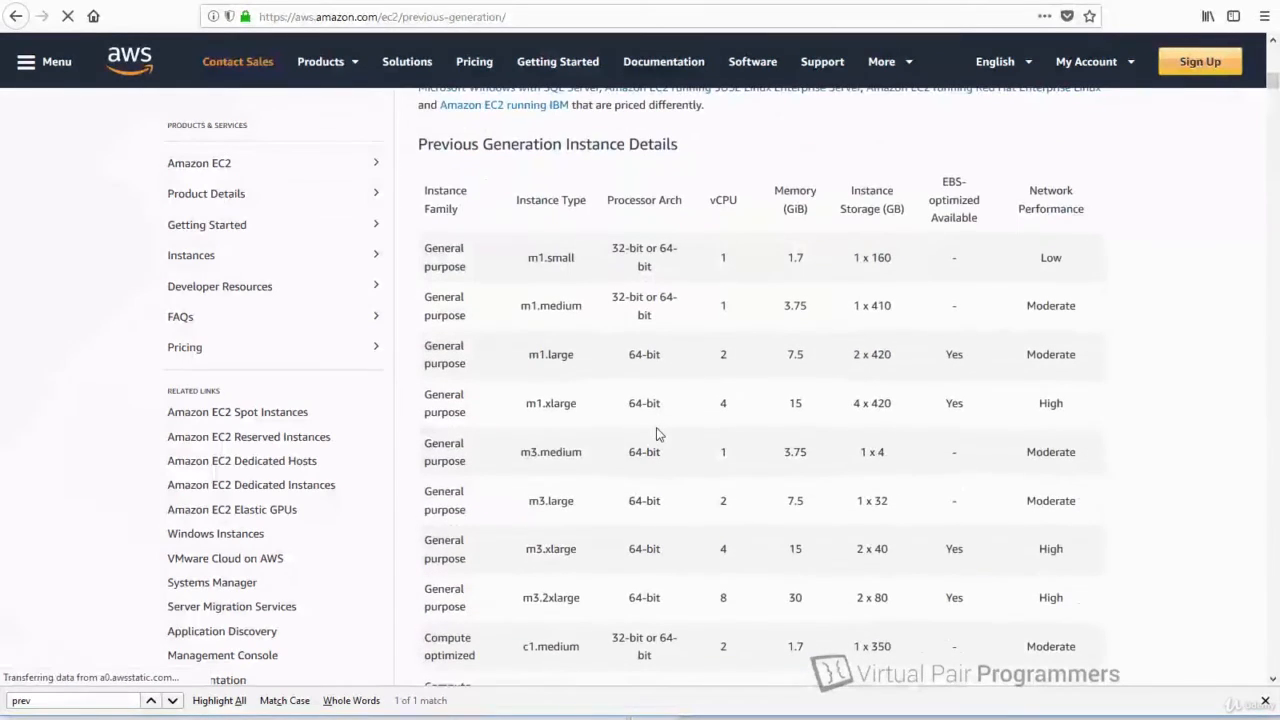
key("ctrl+f")
type("m3")
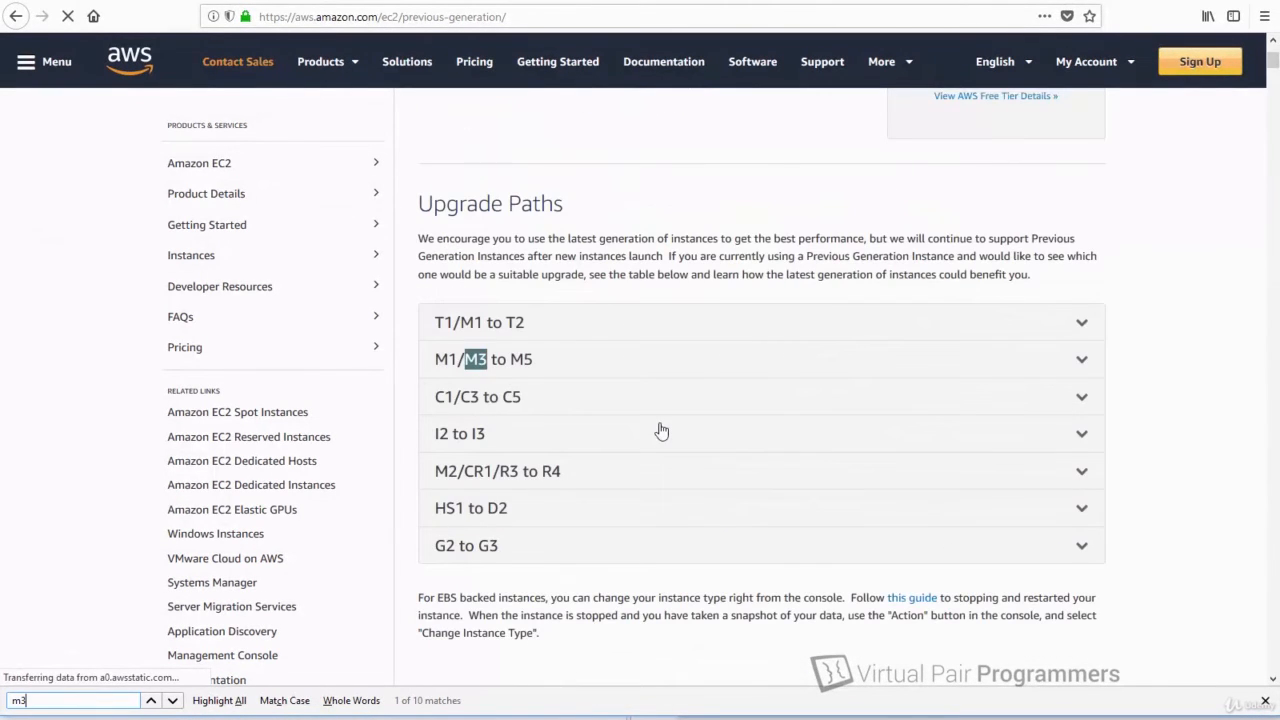
type(".xlar")
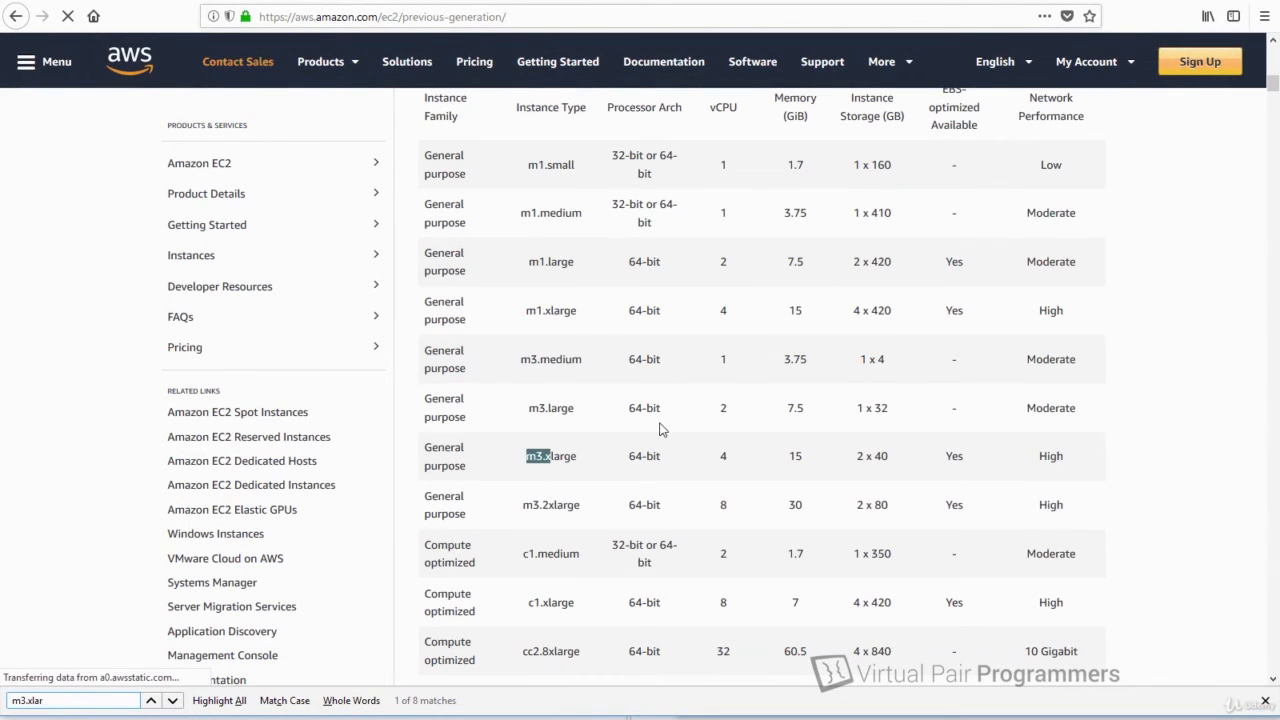
type("g")
key("Return")
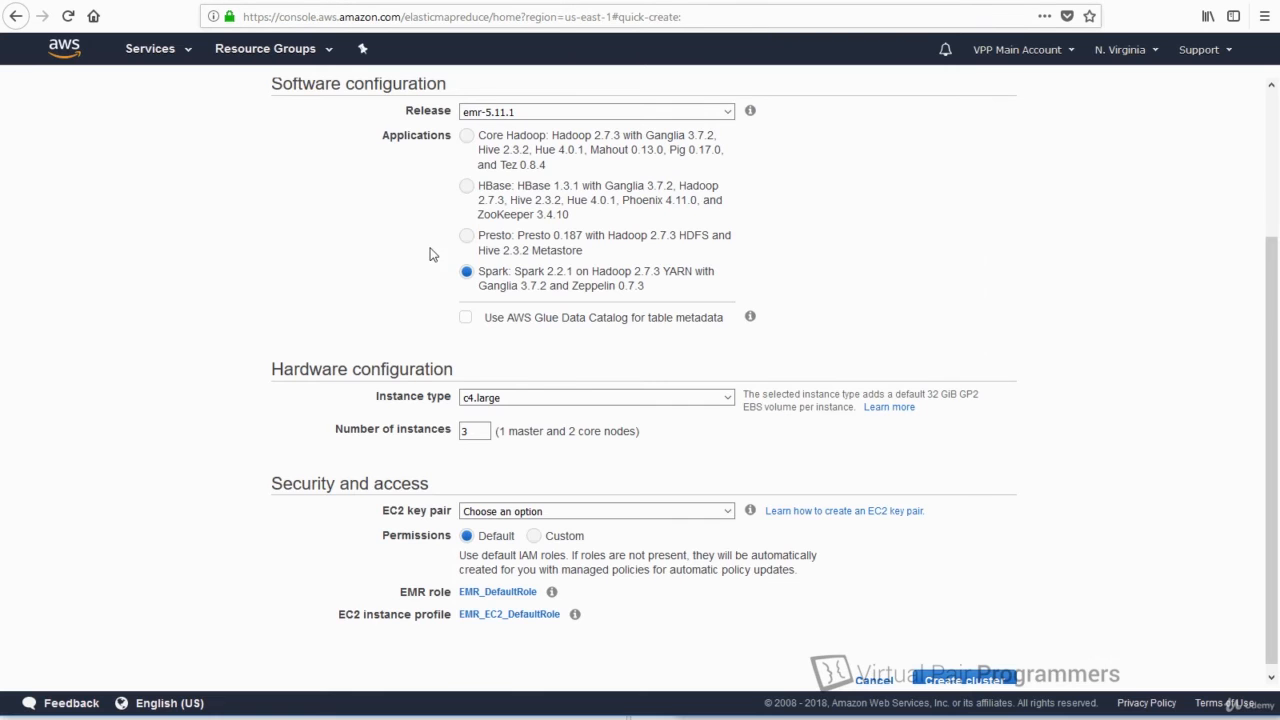
Change the instance type to m1.medium under General Purpose (Previous Generation).
left_click(731, 399)
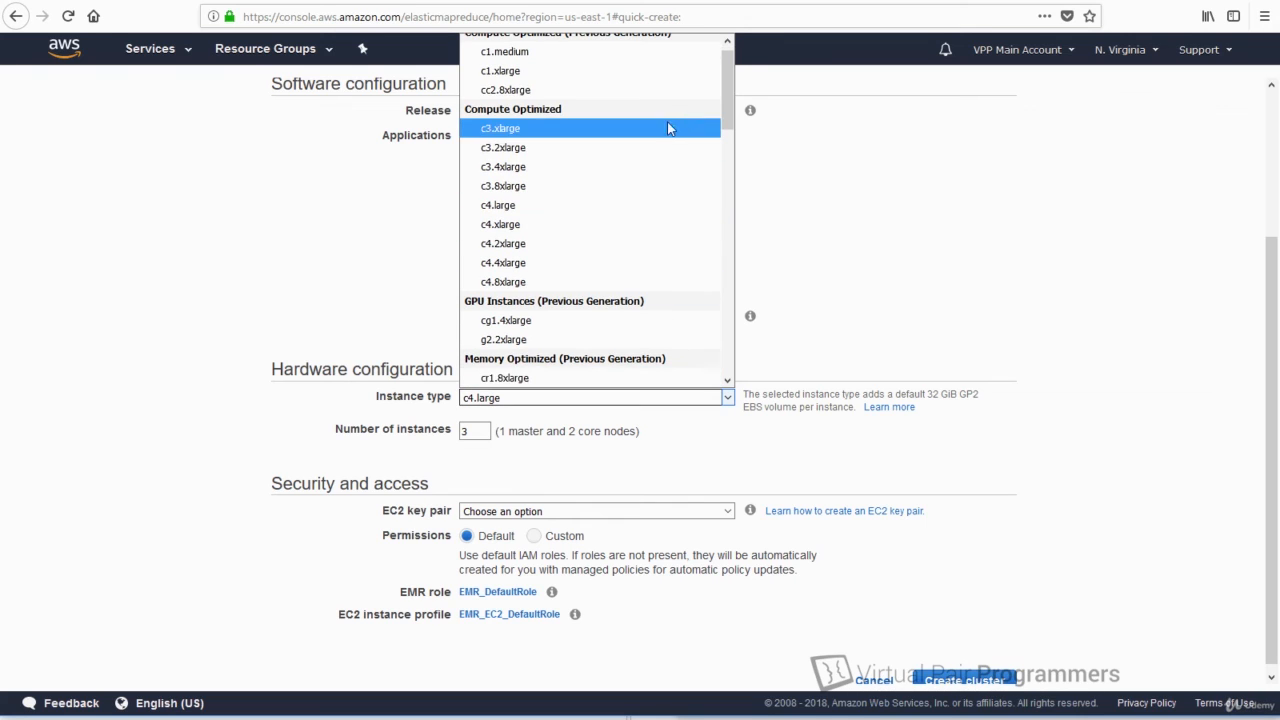
left_click_drag(727, 107, 715, 264)
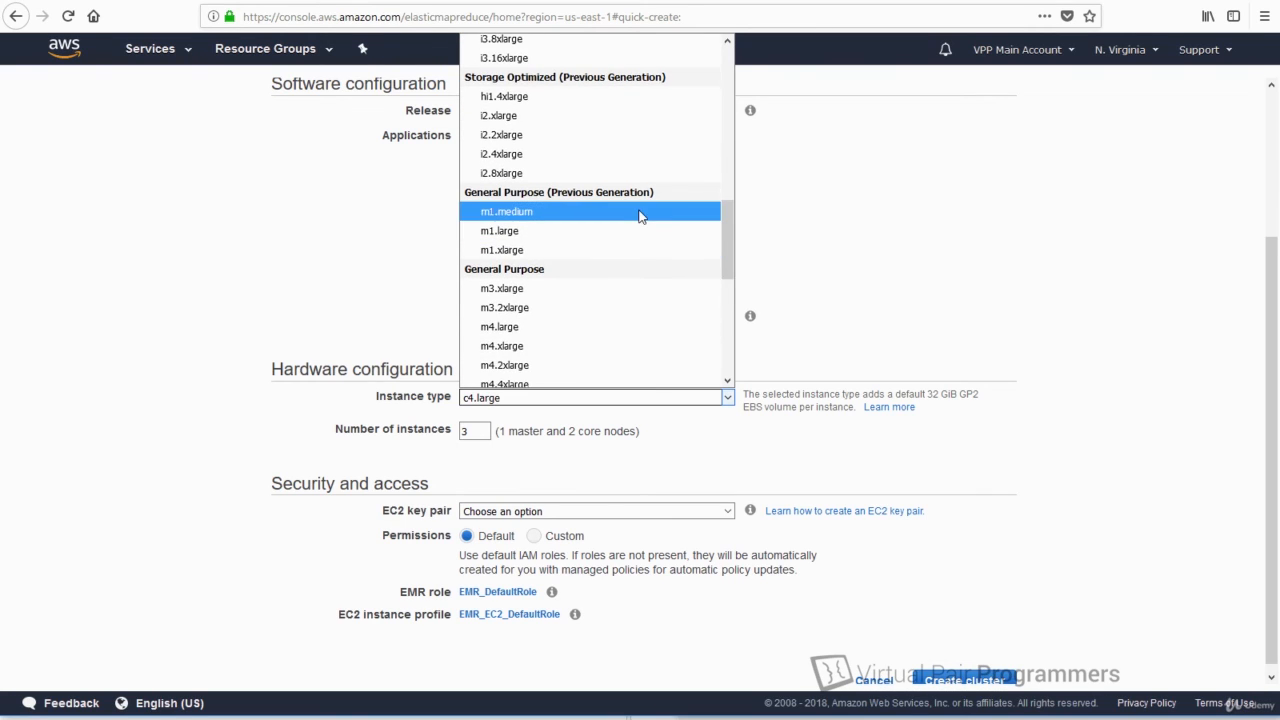
left_click(560, 214)
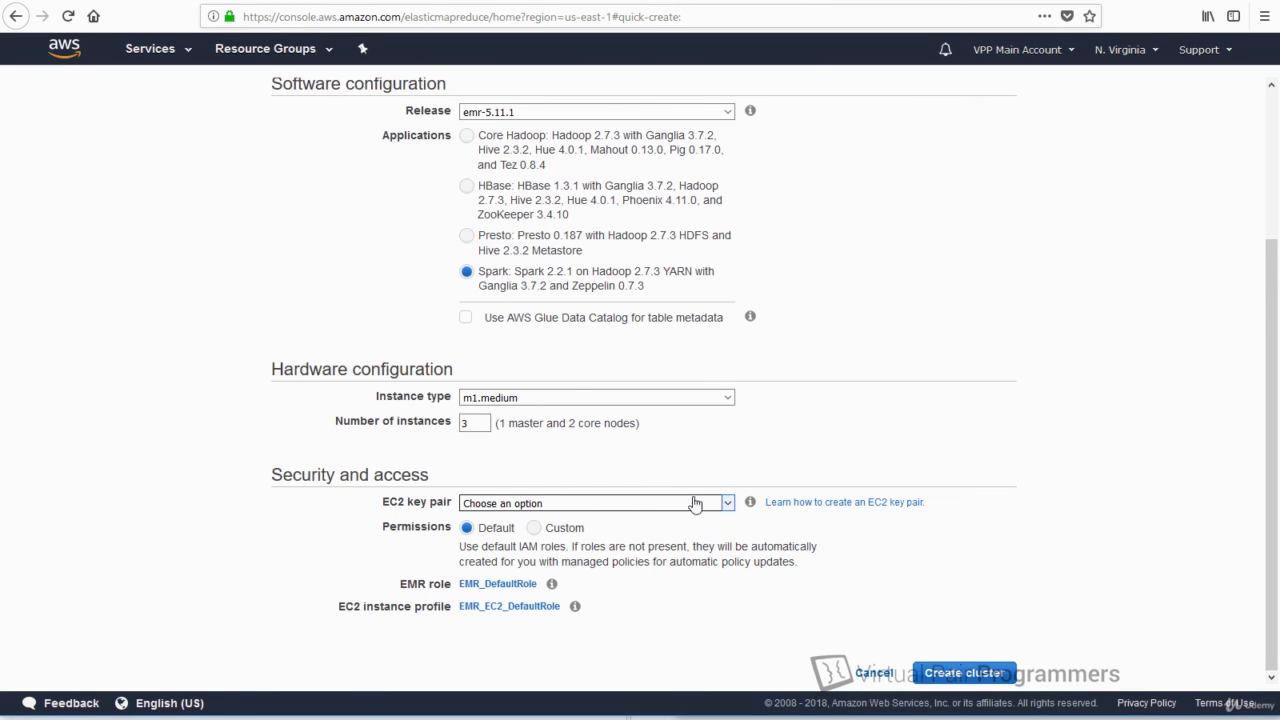
Select the account's EC2 key pair and create the cluster.
left_click(728, 506)
left_click(517, 311)
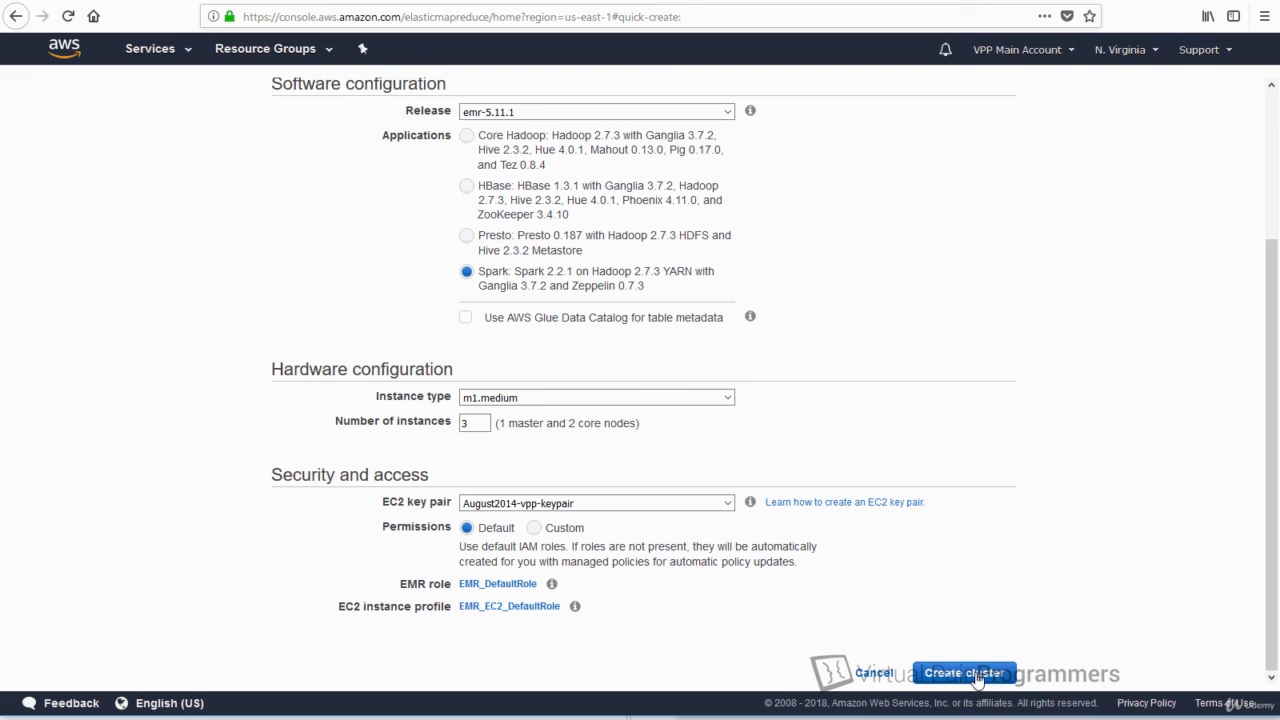
left_click(977, 674)
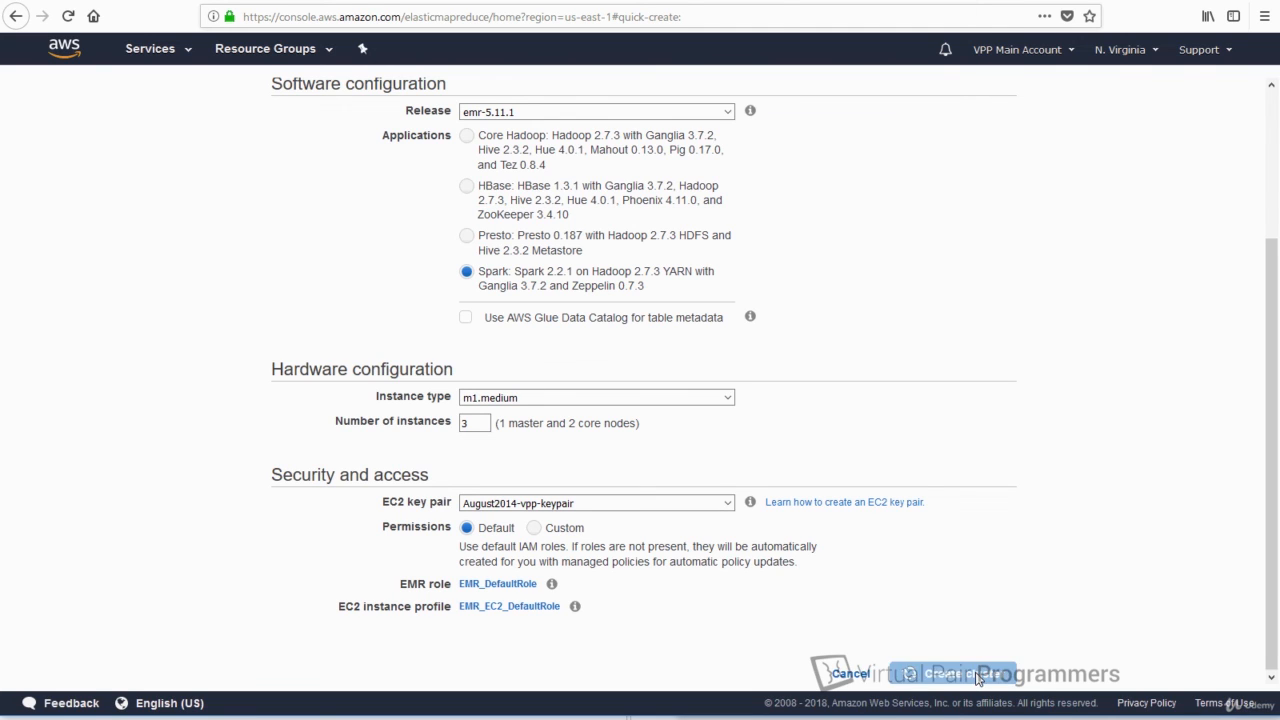